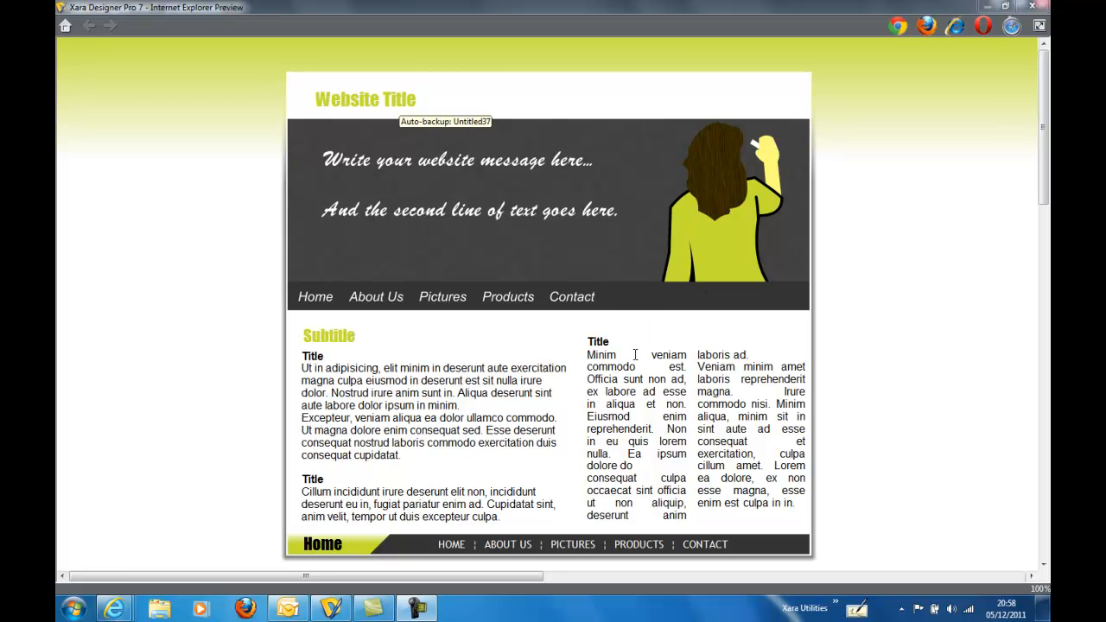
# Close the website preview and draw a dark grey rectangle about 309 by 58 px over the two narrow text columns
pyautogui.moveTo(507, 302)
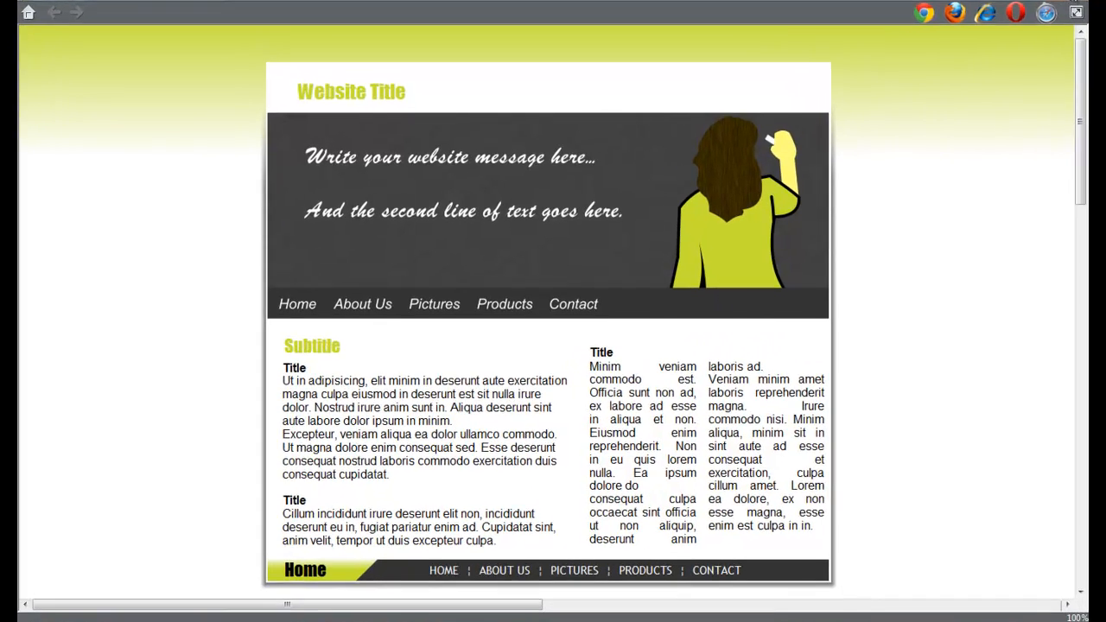
pyautogui.click(1032, 6)
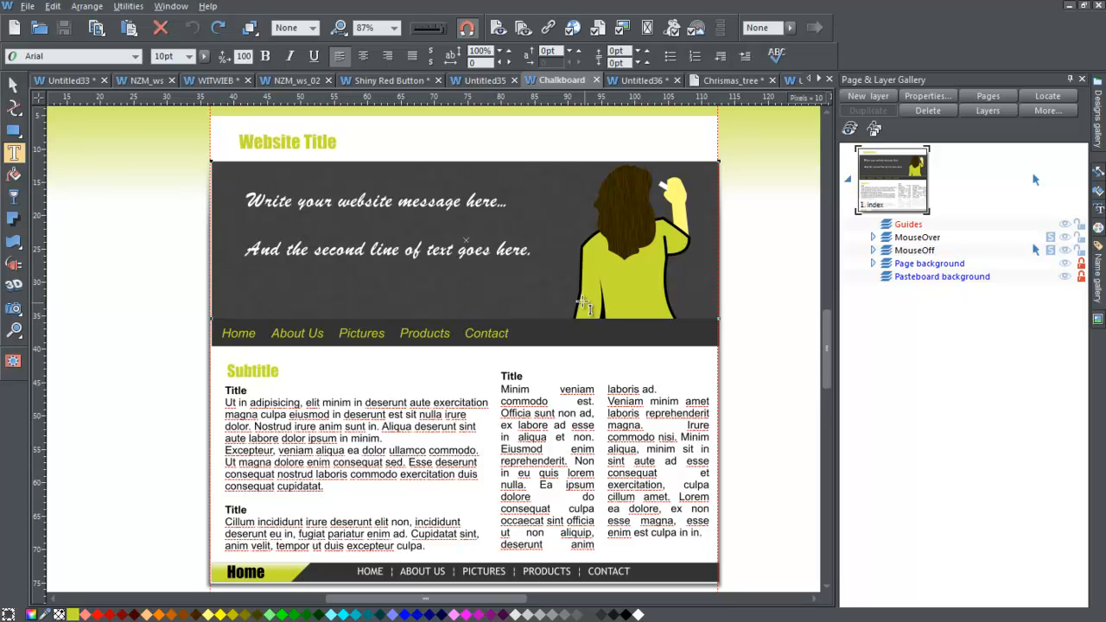
pyautogui.click(14, 130)
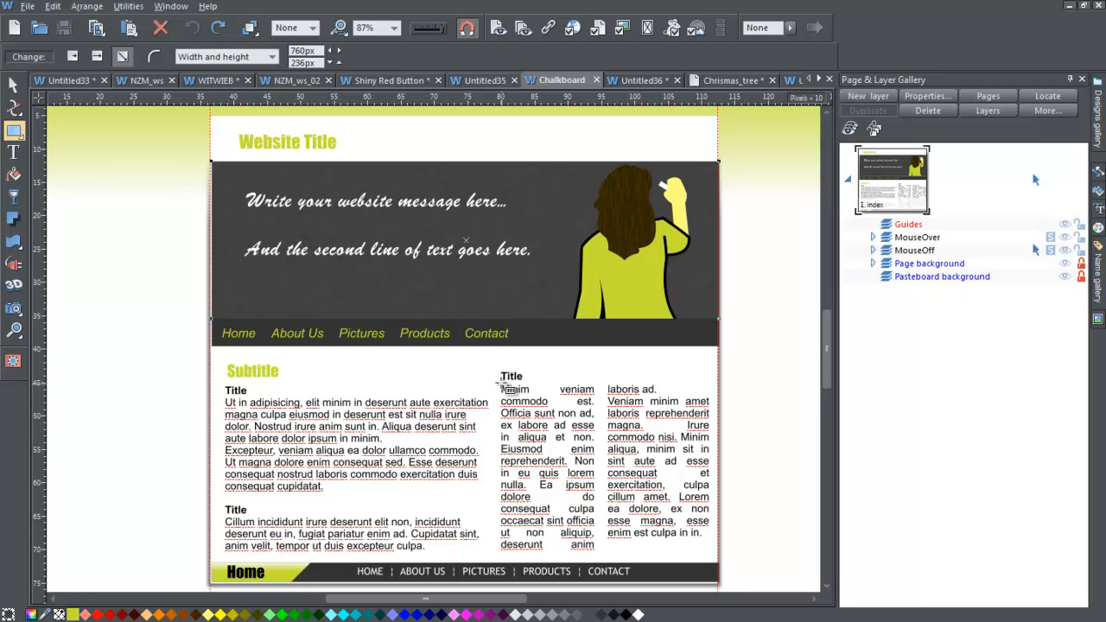
pyautogui.moveTo(500, 384); pyautogui.dragTo(716, 425)
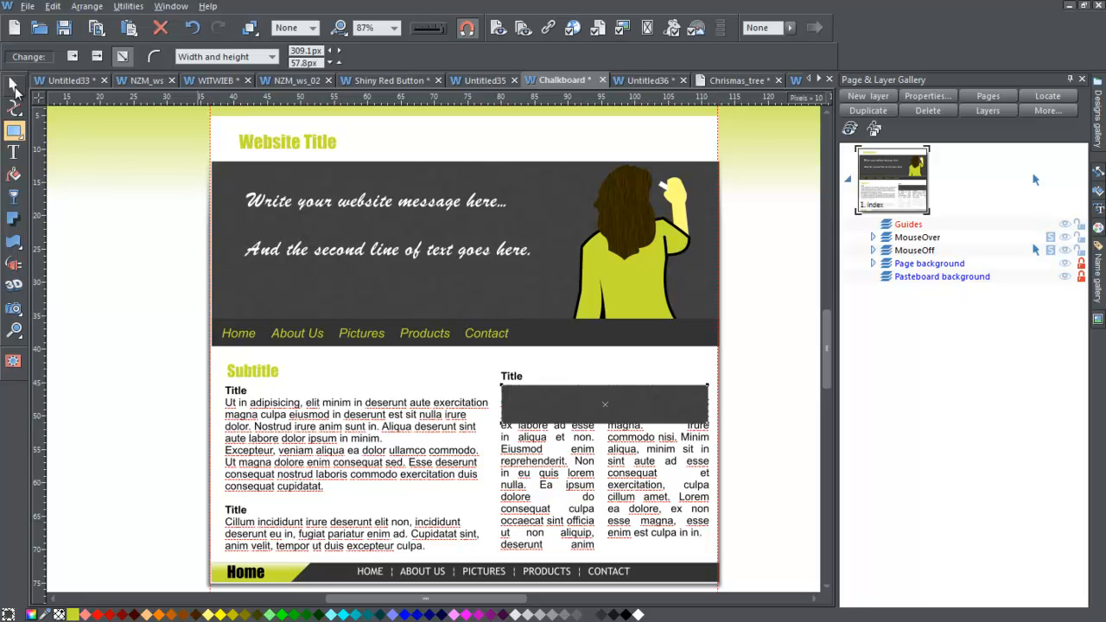
# Widen the new grey rectangle to about 312 px and move it off the page onto the pasteboard beside the text columns
pyautogui.click(14, 88)
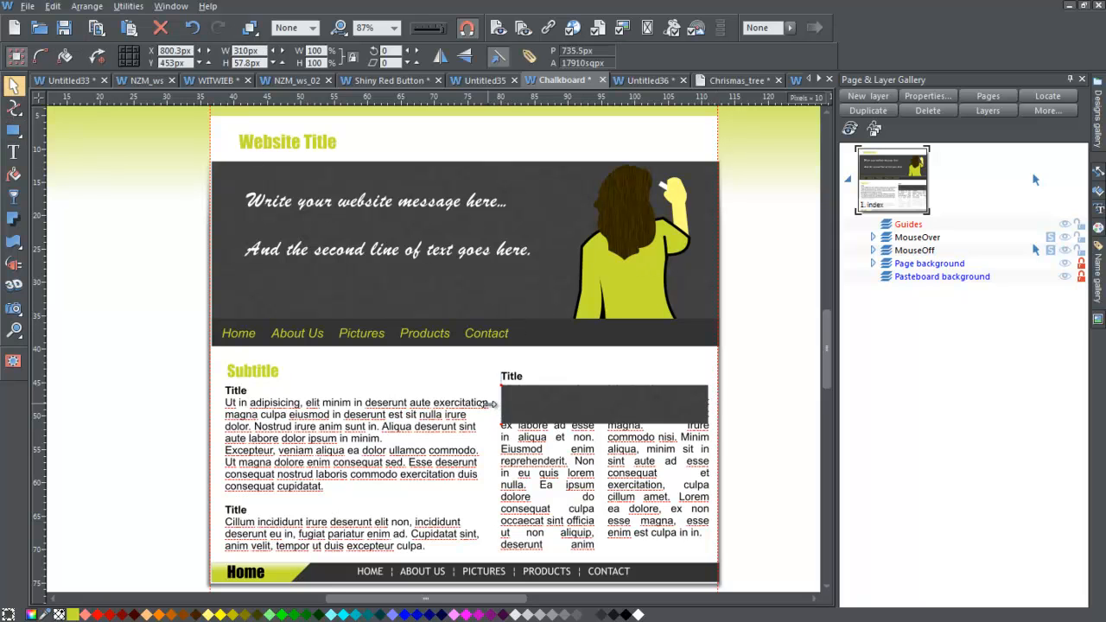
pyautogui.click(501, 400)
pyautogui.moveTo(724, 404); pyautogui.dragTo(725, 406)
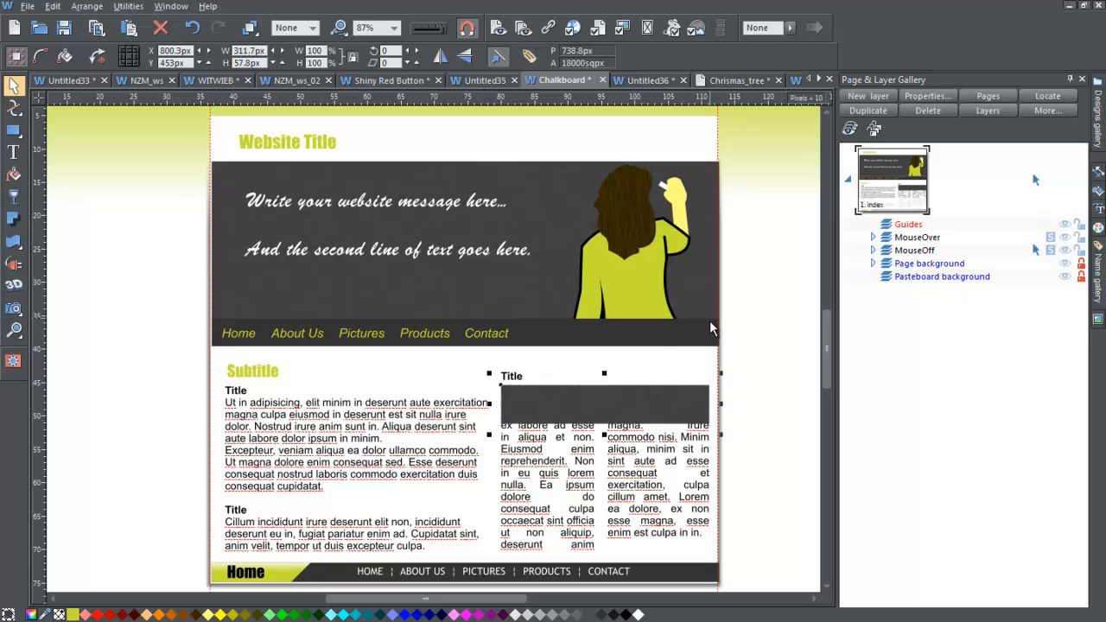
pyautogui.moveTo(571, 400); pyautogui.dragTo(795, 407)
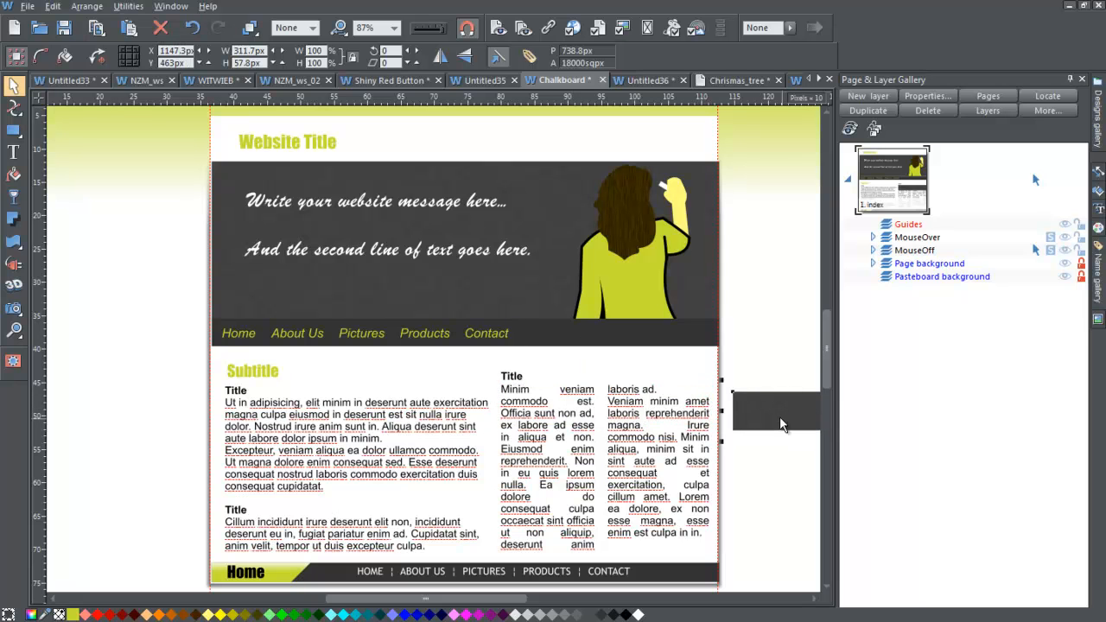
# Delete the title and both narrow justified text columns beside the main Subtitle text
pyautogui.click(519, 377)
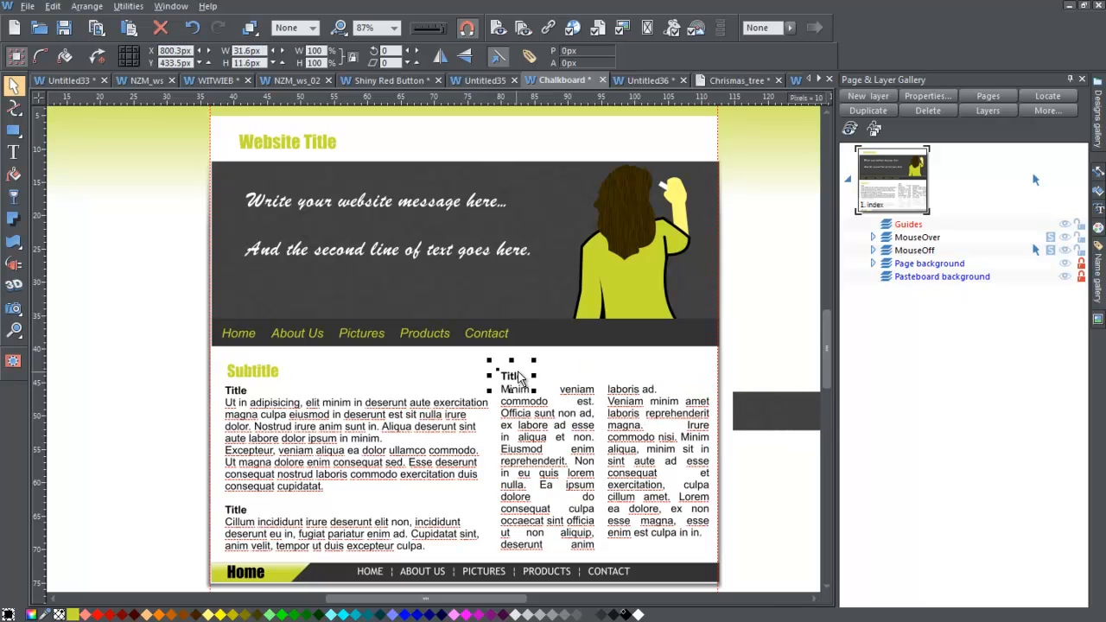
pyautogui.press('Delete')
pyautogui.click(557, 433)
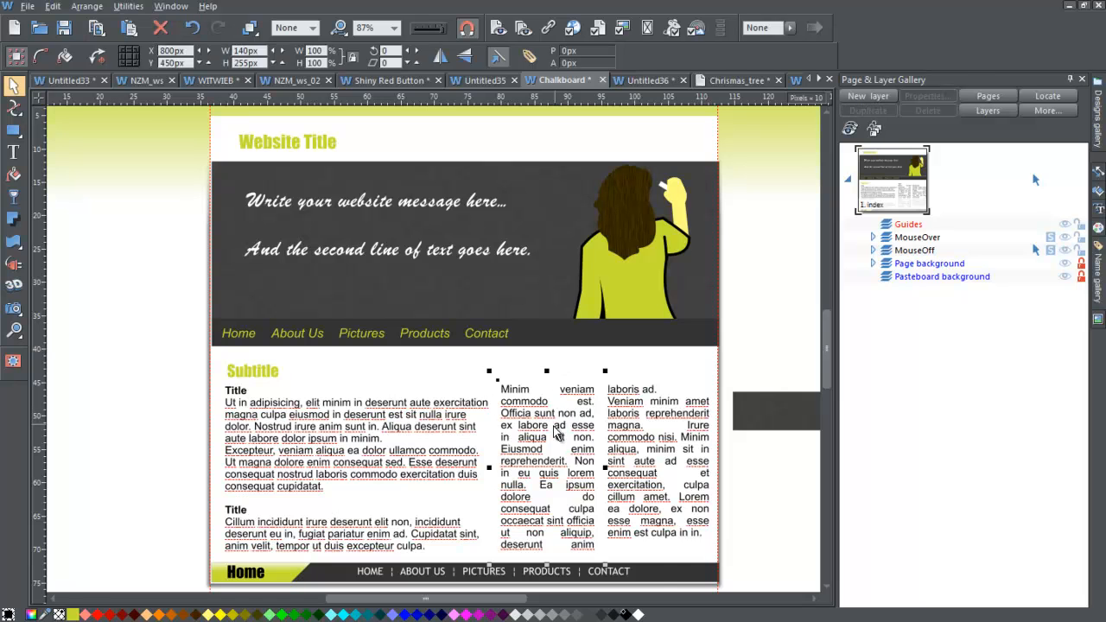
pyautogui.press('Delete')
pyautogui.click(631, 404)
pyautogui.press('Delete')
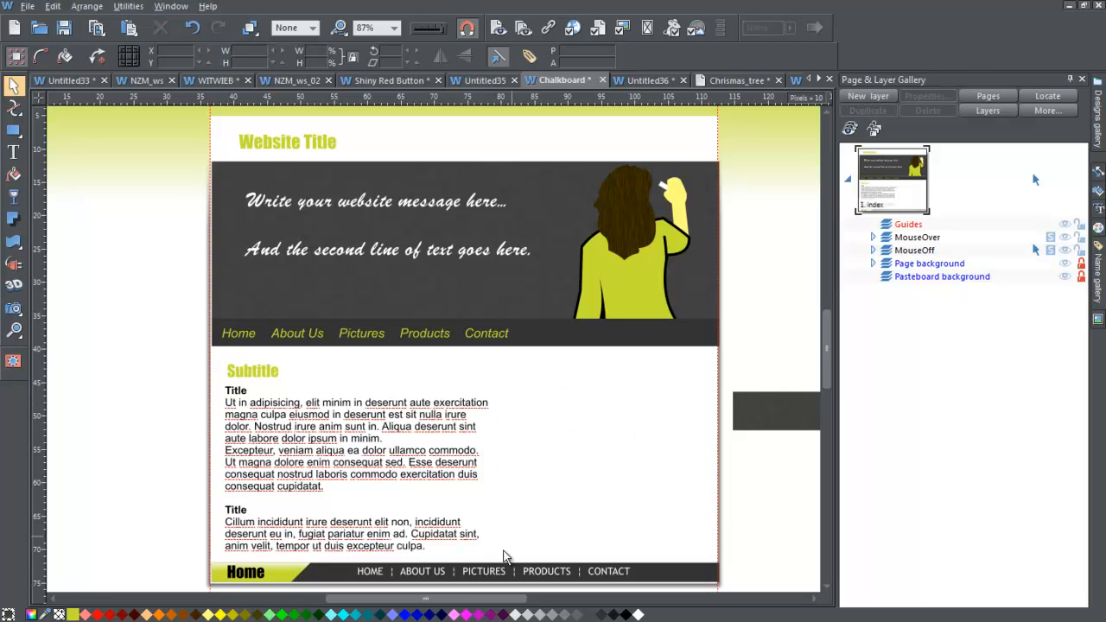
# Give the grey rectangle on the pasteboard curved corners and increase its curvature
pyautogui.moveTo(464, 600); pyautogui.dragTo(568, 600)
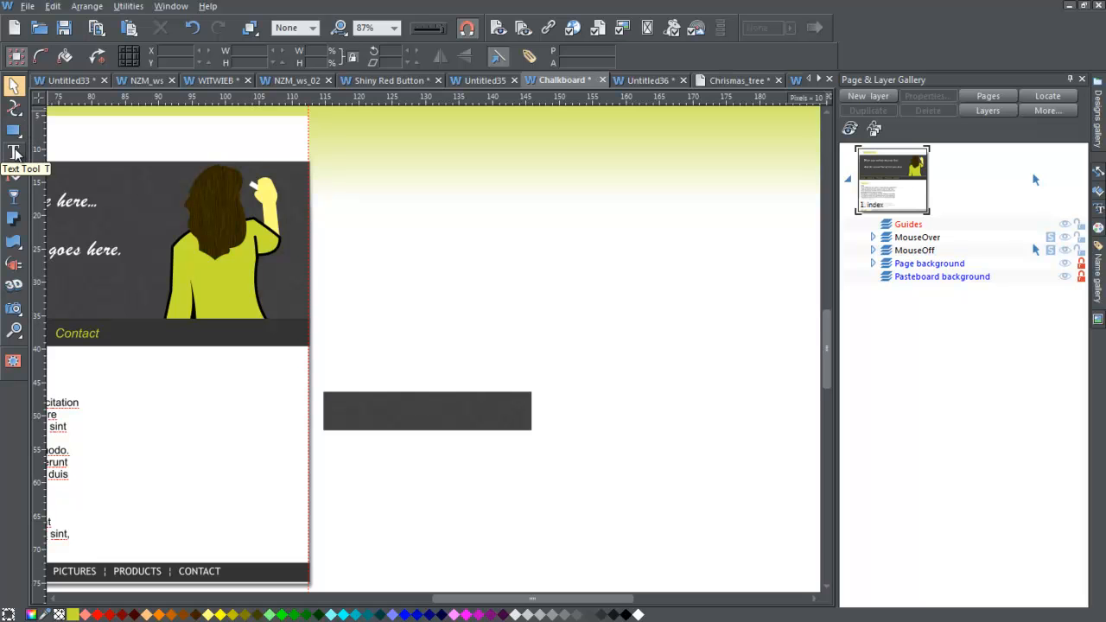
pyautogui.moveTo(12, 138)
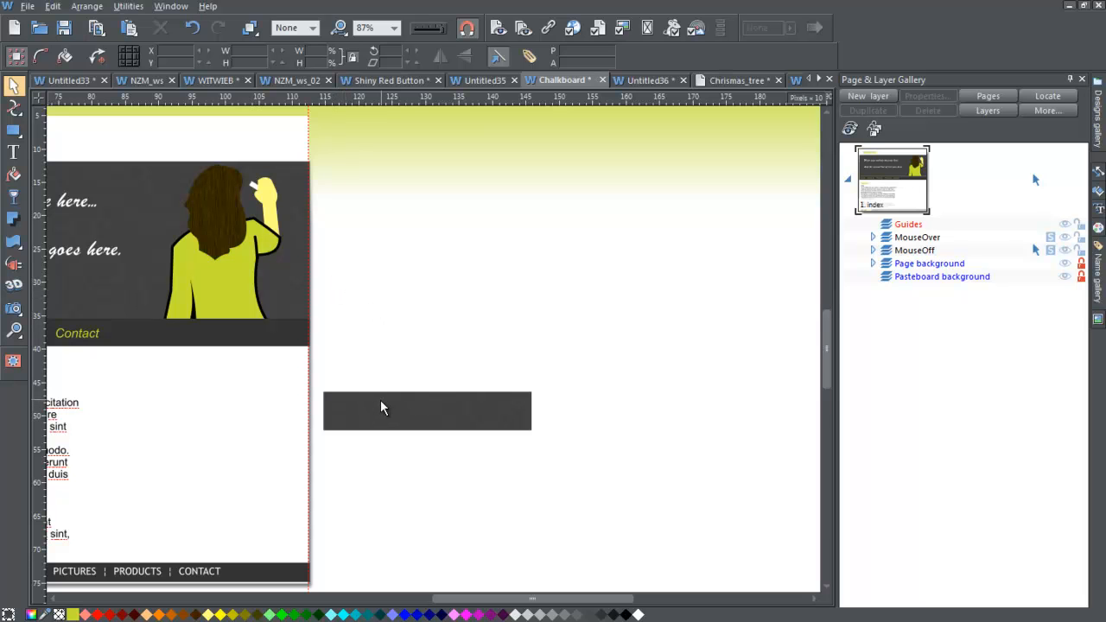
pyautogui.click(15, 130)
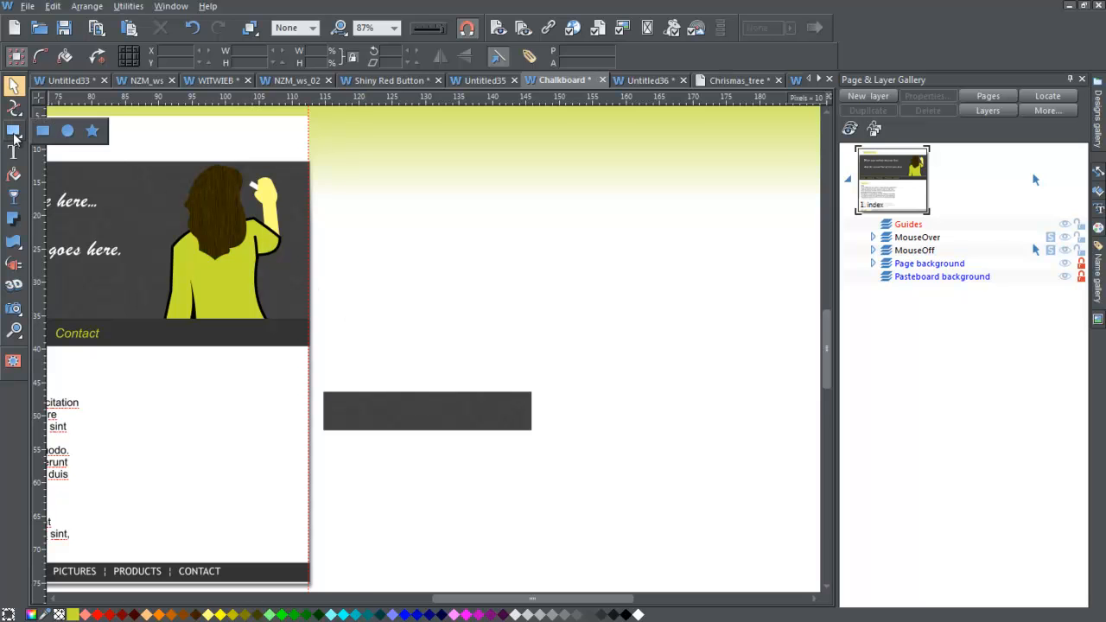
pyautogui.click(413, 408)
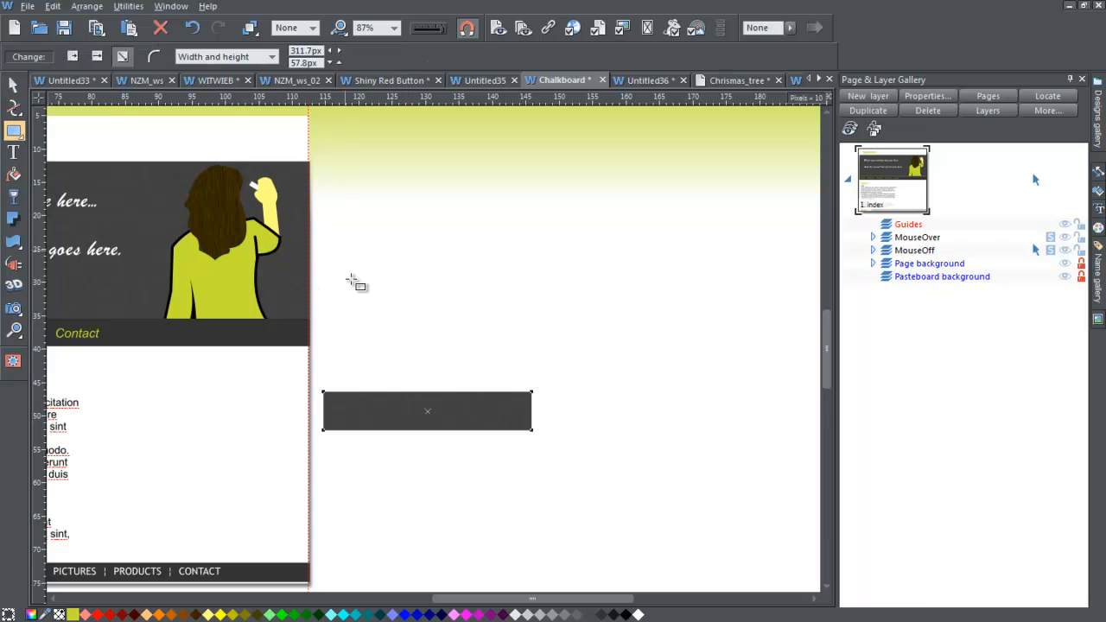
pyautogui.click(154, 57)
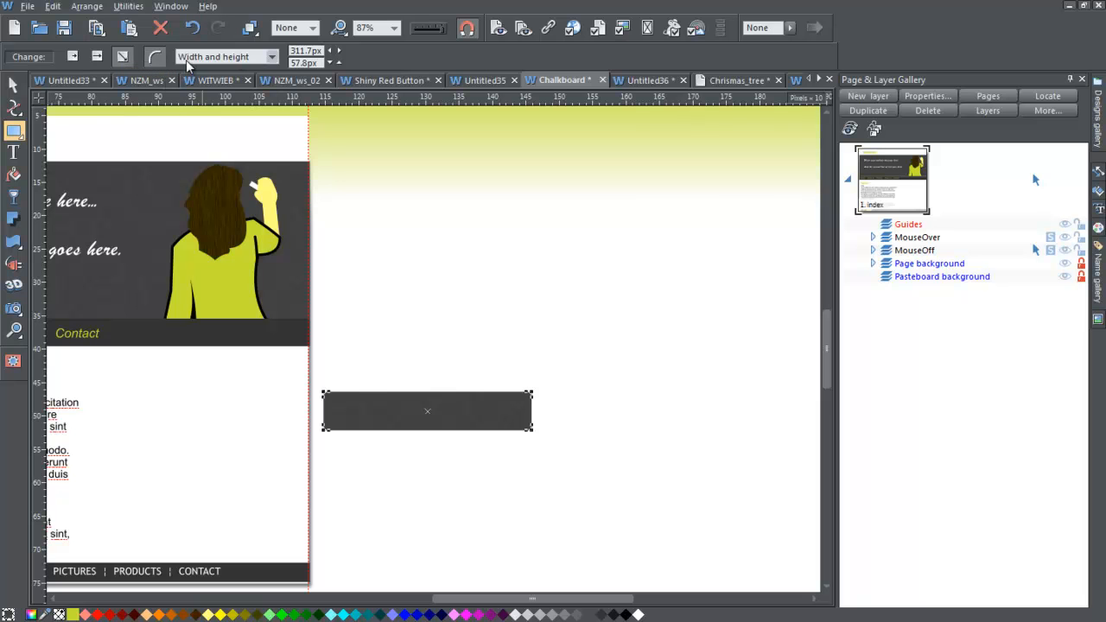
pyautogui.click(272, 56)
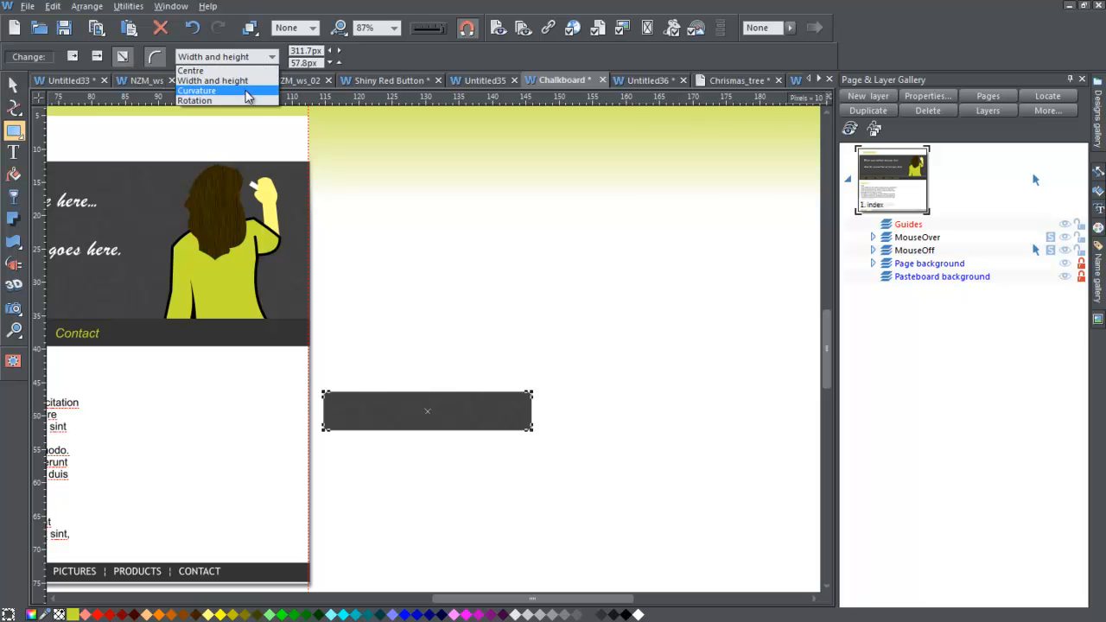
pyautogui.click(216, 98)
pyautogui.click(339, 52)
pyautogui.click(340, 52)
pyautogui.click(339, 53)
pyautogui.click(13, 84)
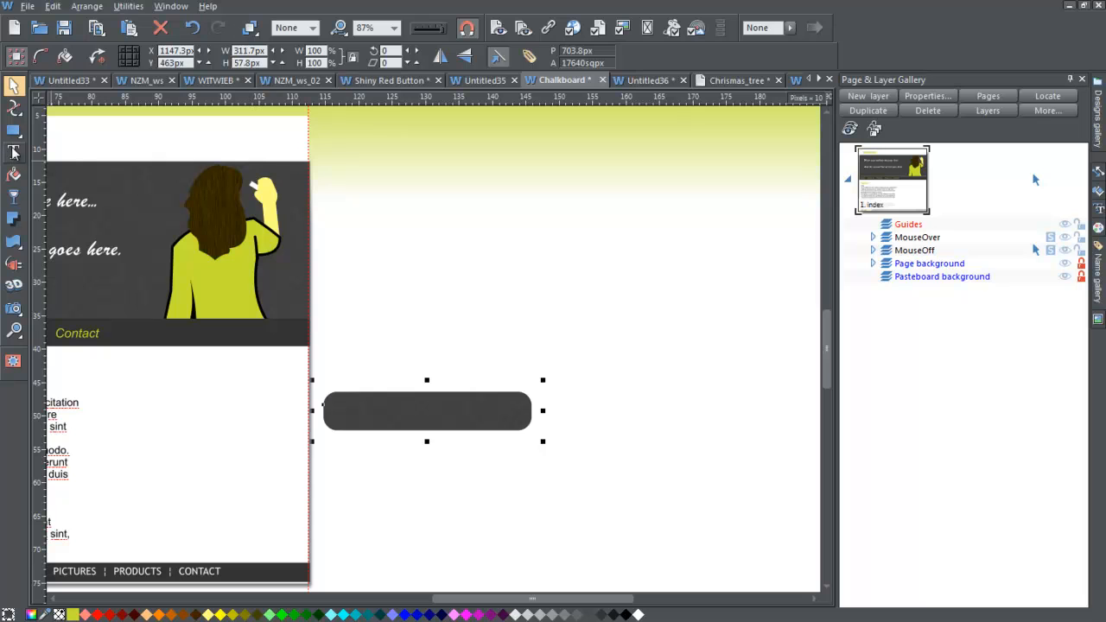
# Add a single line of exclamation marks across the rounded bar, formatted as 12 pt white text
pyautogui.click(13, 152)
pyautogui.moveTo(336, 411); pyautogui.dragTo(512, 407)
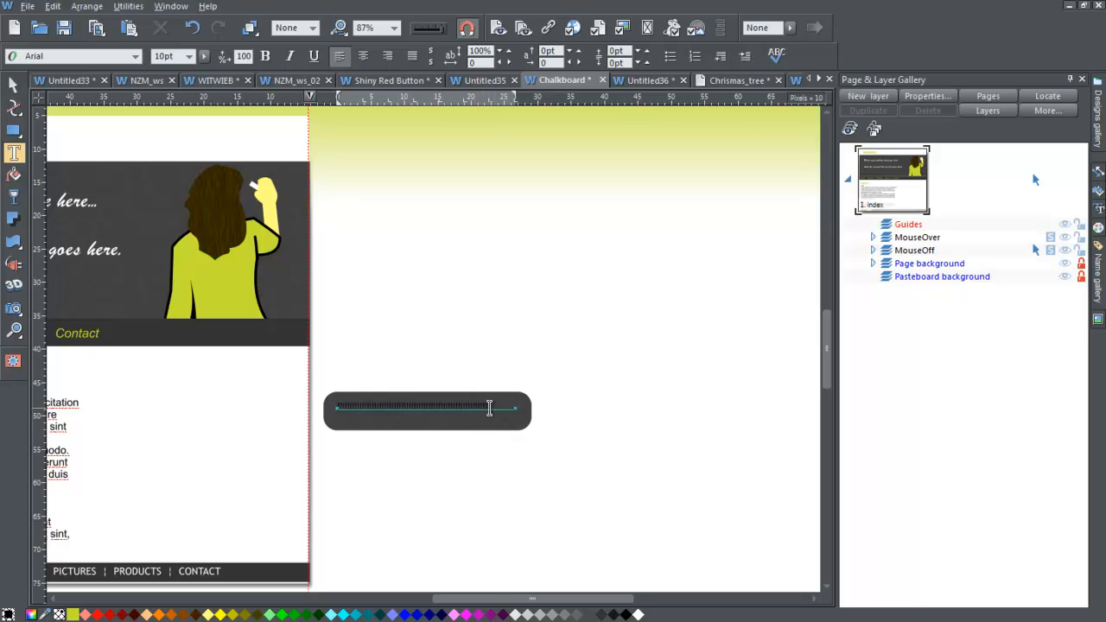
pyautogui.moveTo(490, 406); pyautogui.dragTo(337, 406)
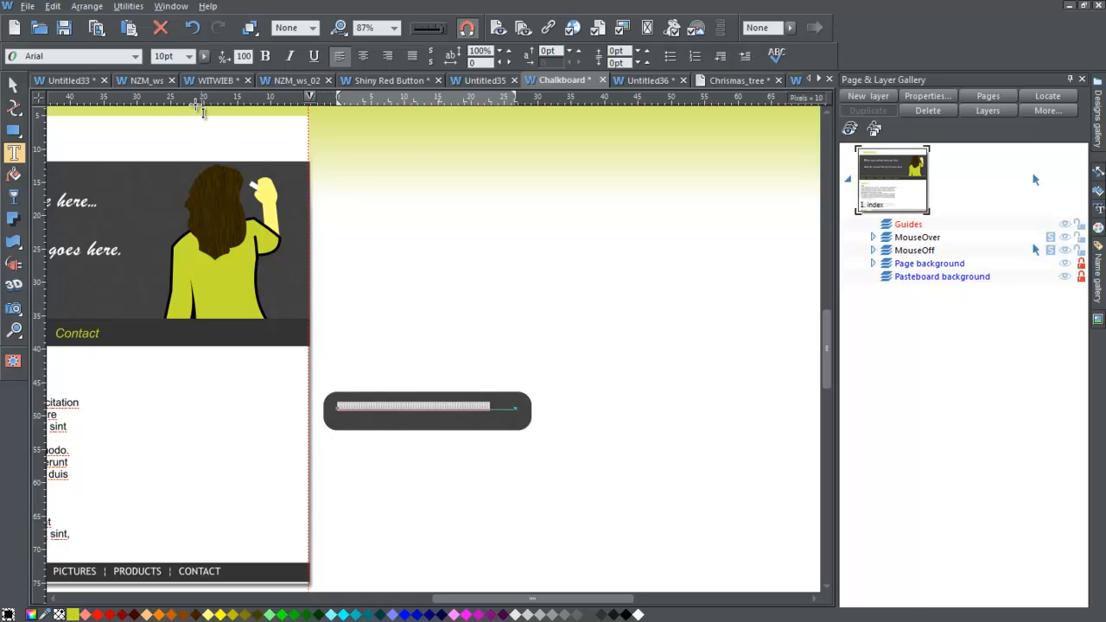
pyautogui.click(189, 56)
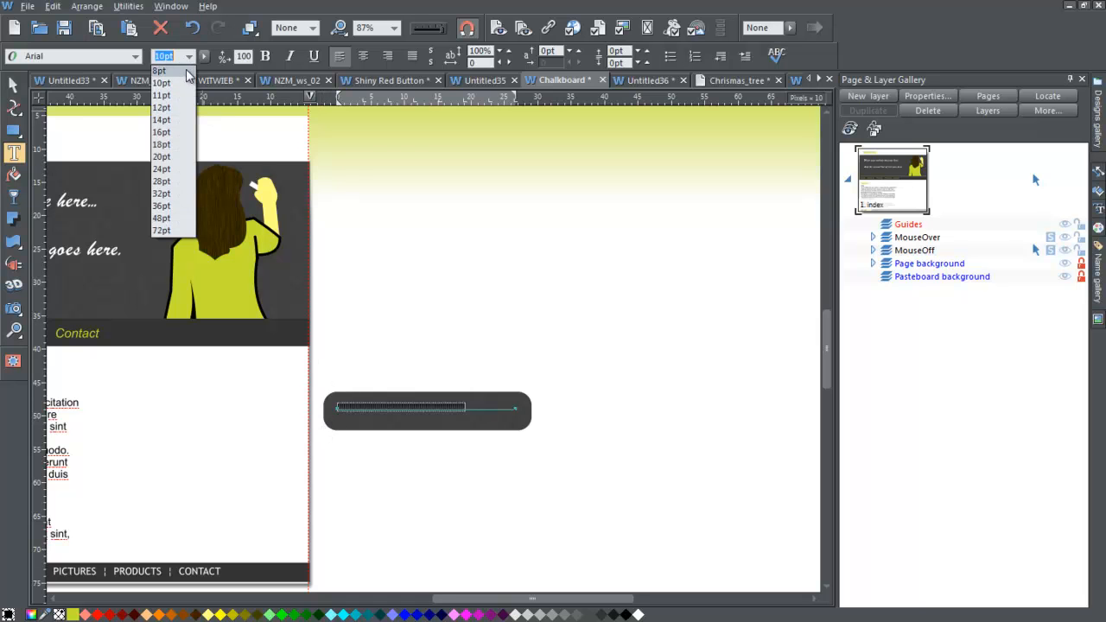
pyautogui.click(161, 108)
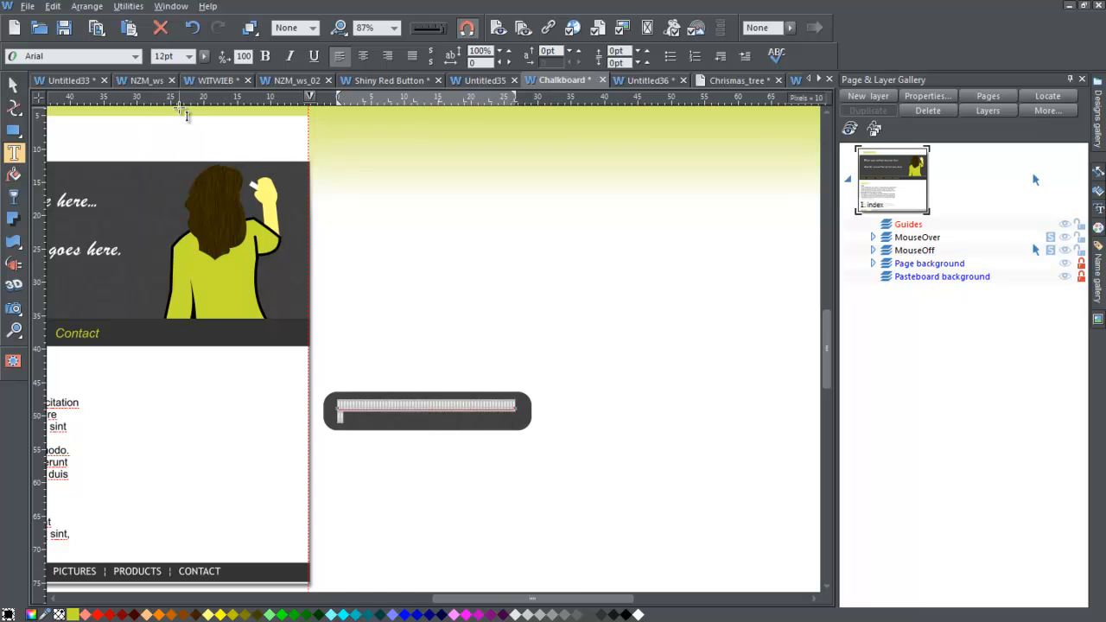
pyautogui.click(637, 614)
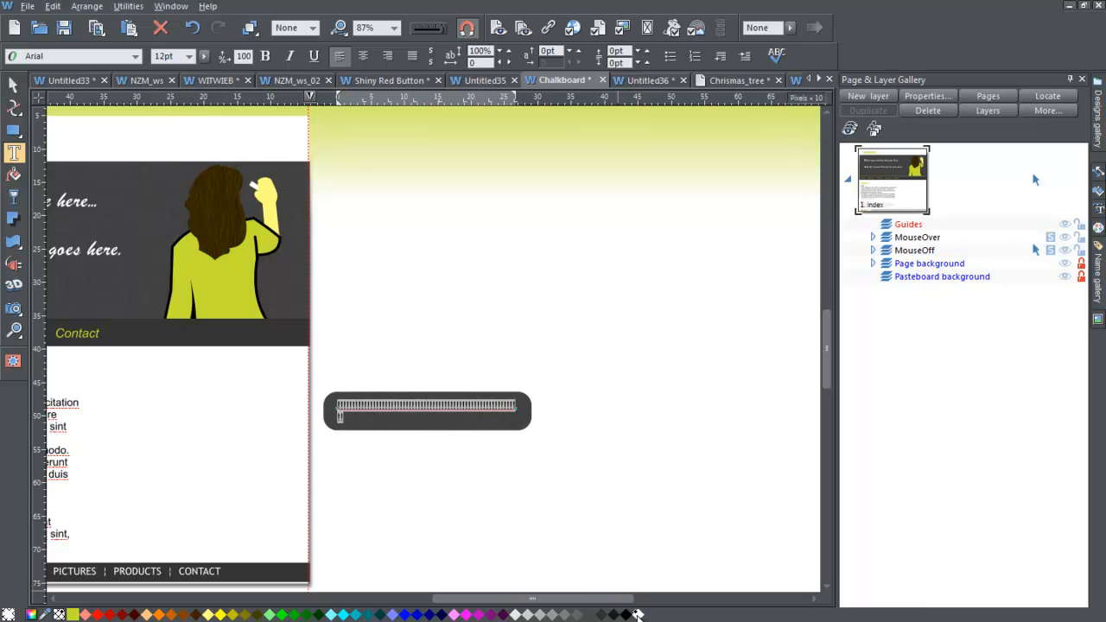
pyautogui.click(350, 419)
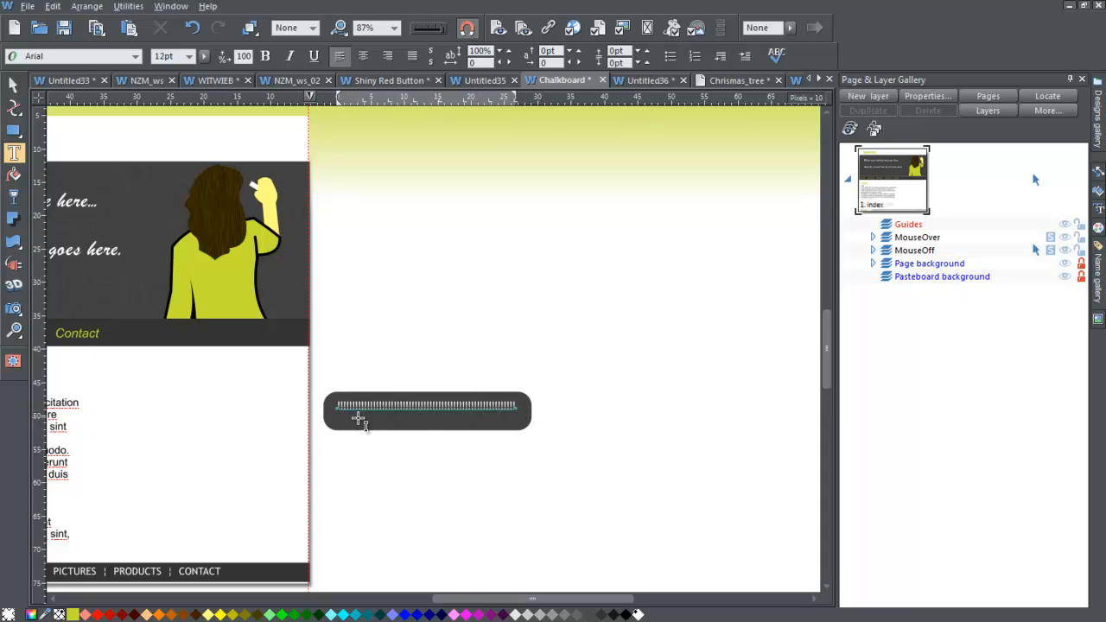
# Select the rounded bar with its exclamation mark text and align them centrally, both horizontally and vertically
pyautogui.click(15, 84)
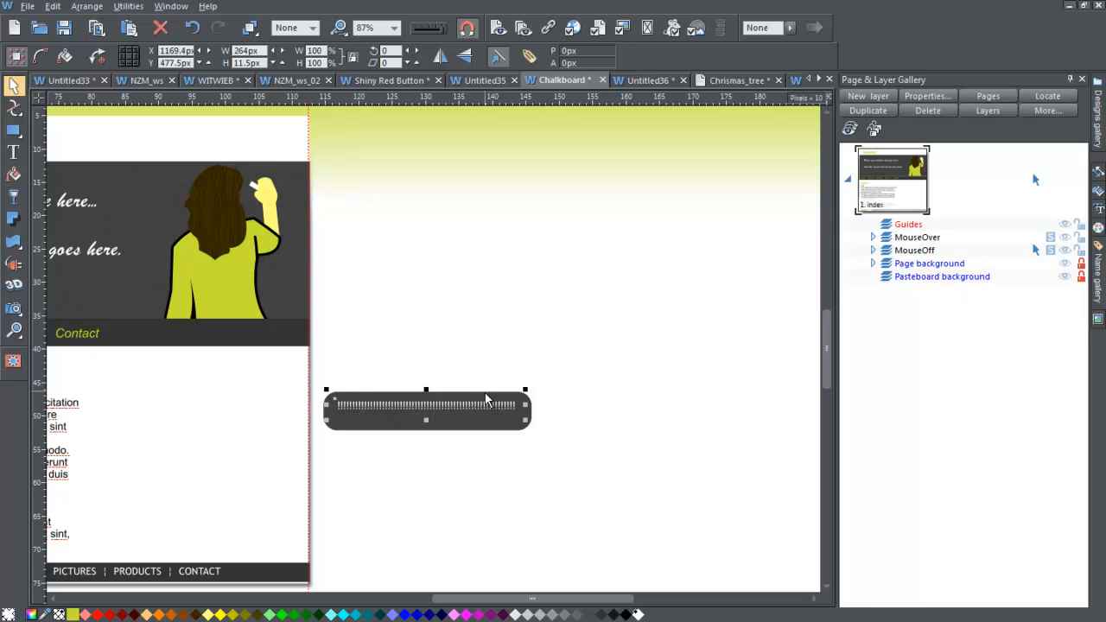
pyautogui.click(554, 460)
pyautogui.moveTo(554, 461); pyautogui.dragTo(313, 366)
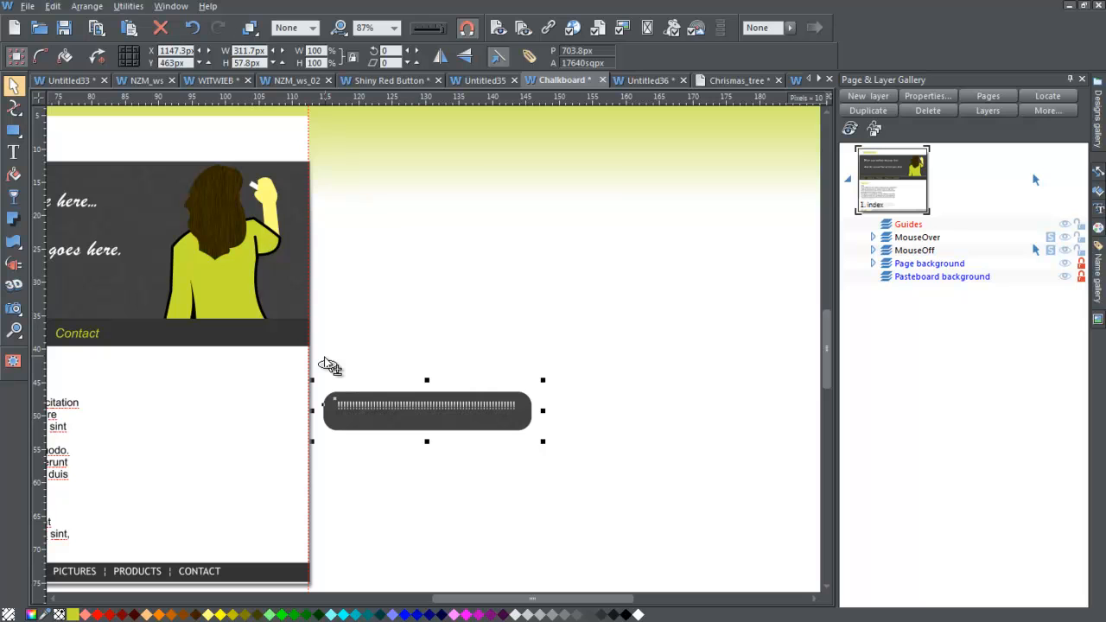
pyautogui.hotkey('ctrl', 'shift', 'l')
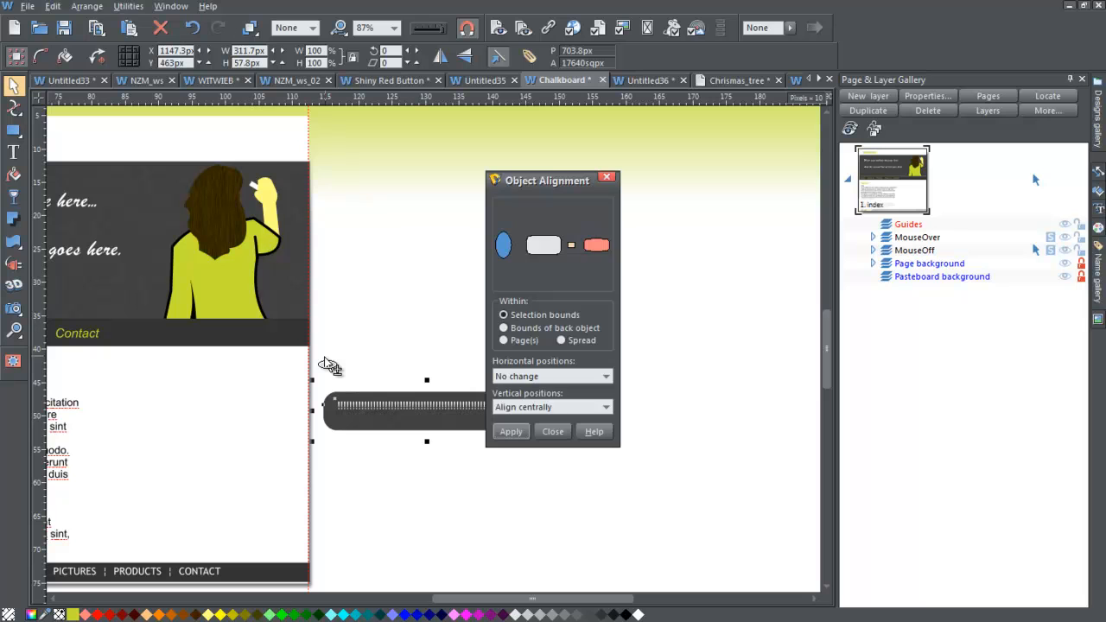
pyautogui.click(553, 248)
pyautogui.click(508, 432)
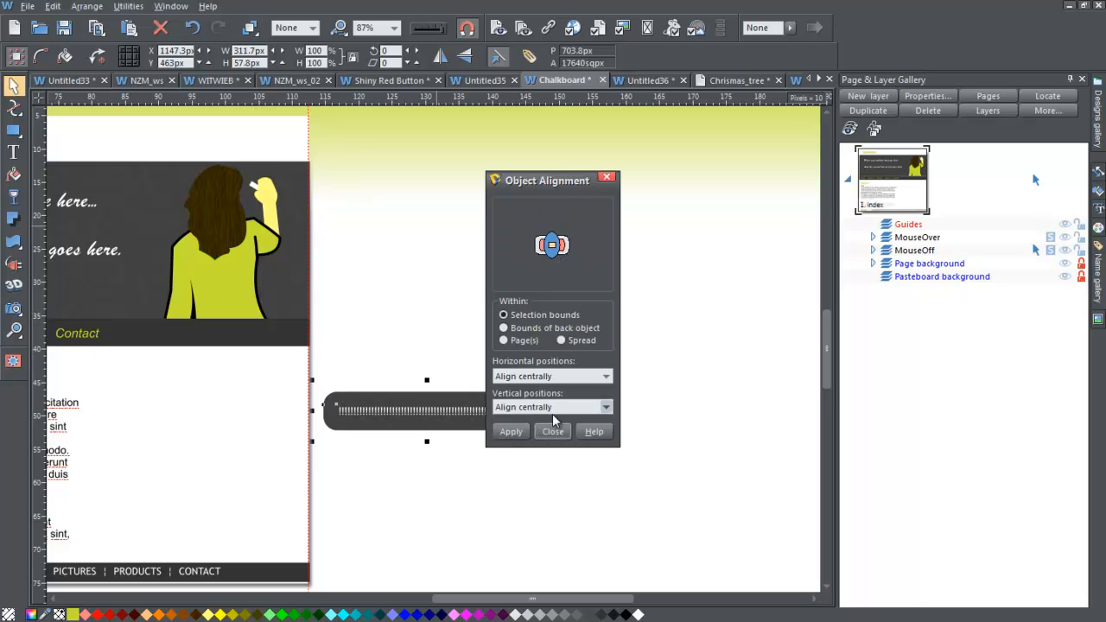
pyautogui.click(563, 432)
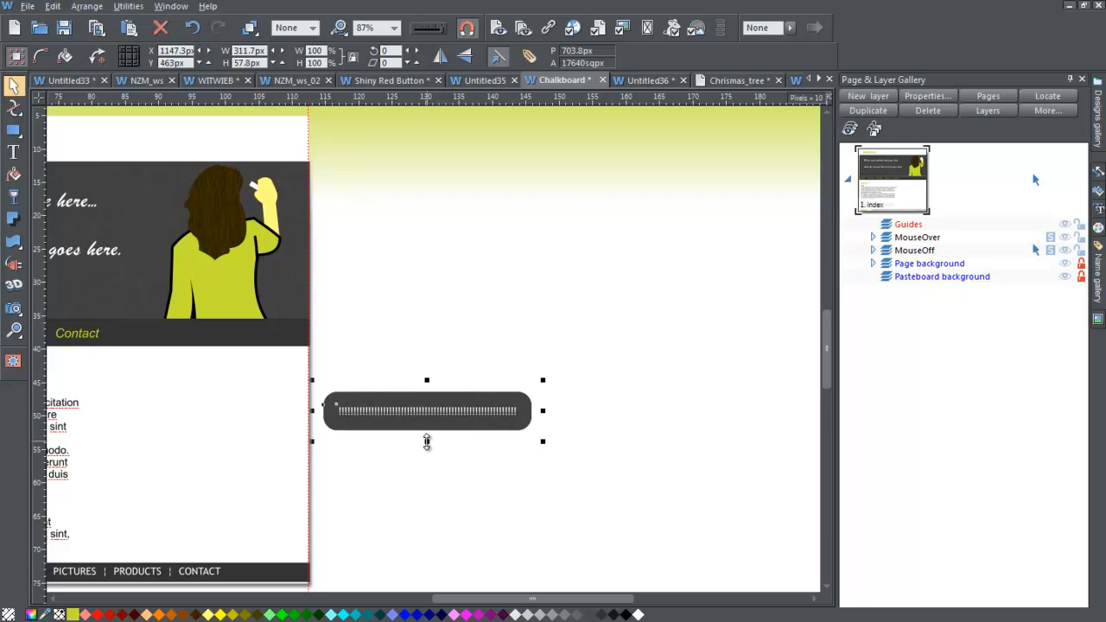
# Undo resizing the bar together with its text and reduce the height of the rounded bar alone to 46 px
pyautogui.moveTo(427, 440); pyautogui.dragTo(427, 435)
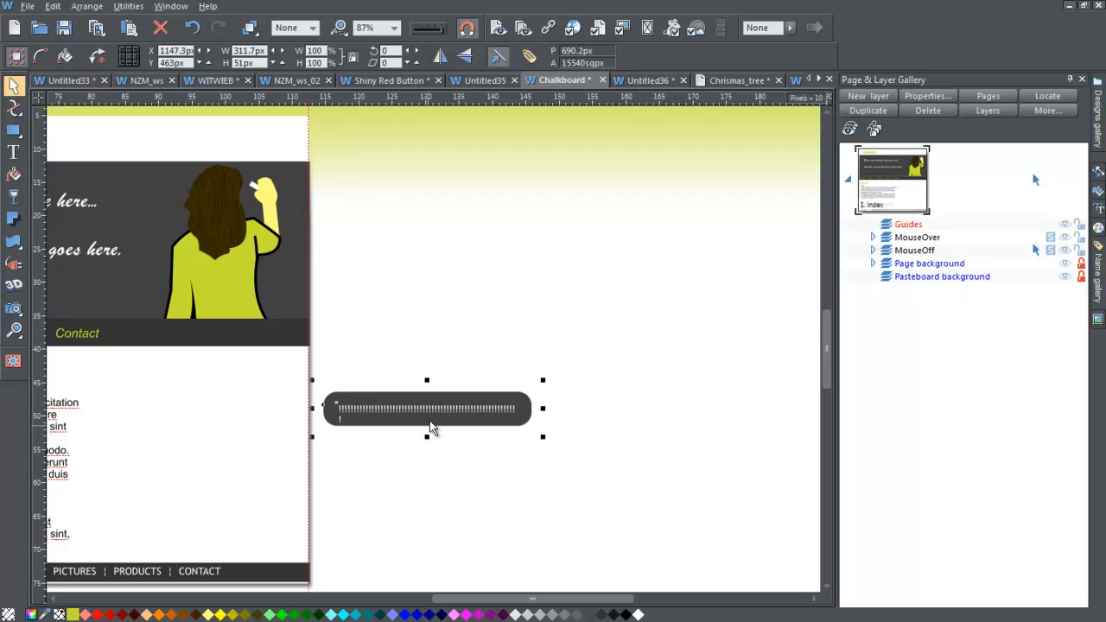
pyautogui.hotkey('ctrl', 'z')
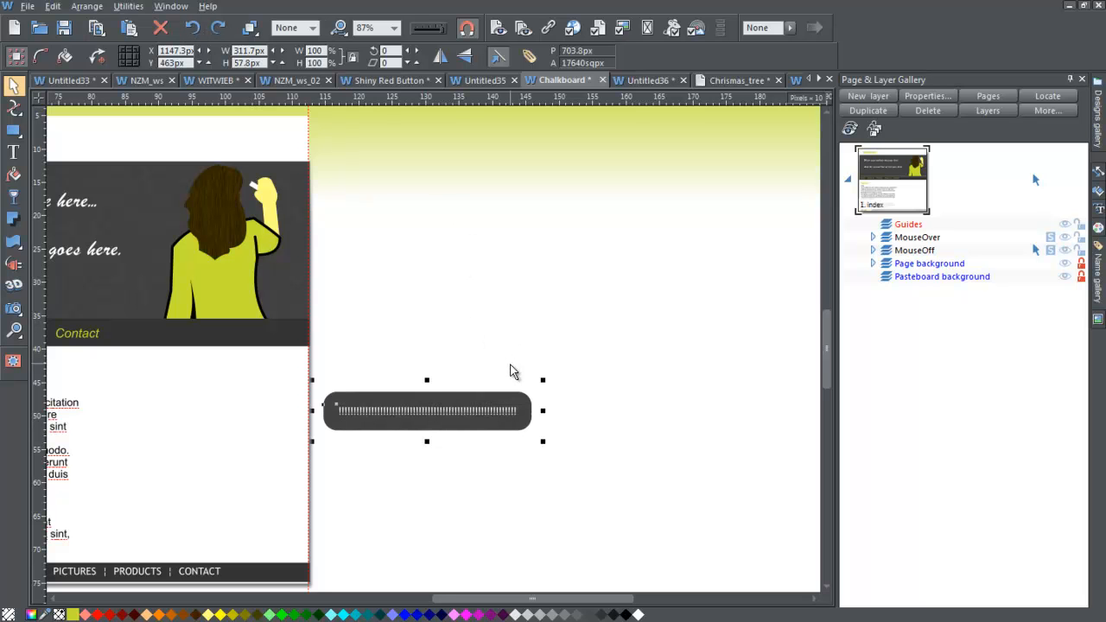
pyautogui.click(532, 342)
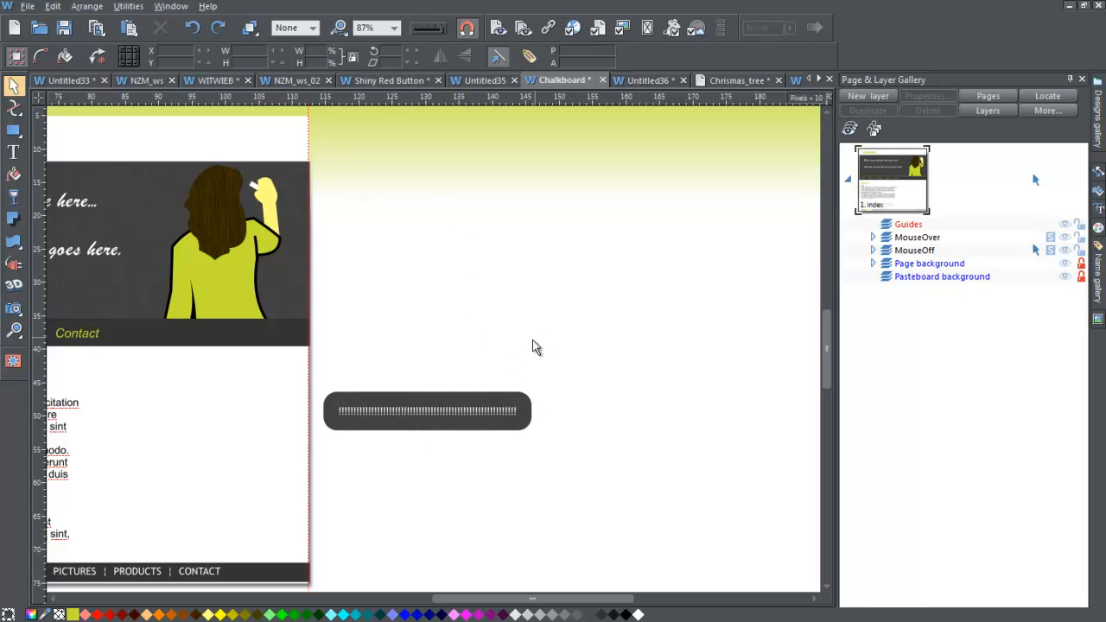
pyautogui.click(496, 420)
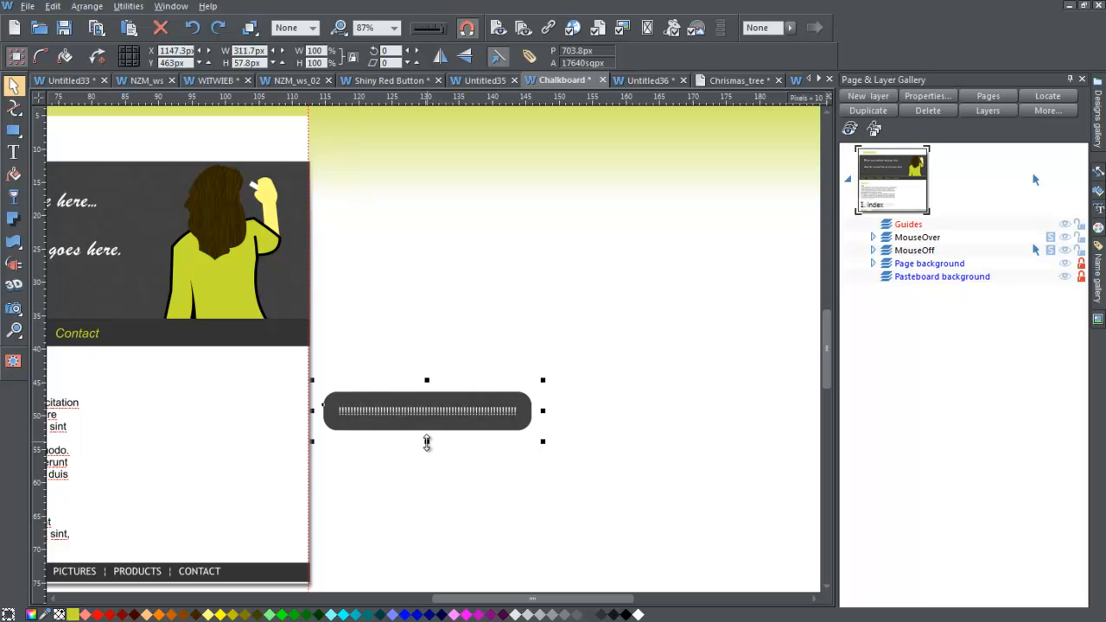
pyautogui.moveTo(427, 442); pyautogui.dragTo(426, 435)
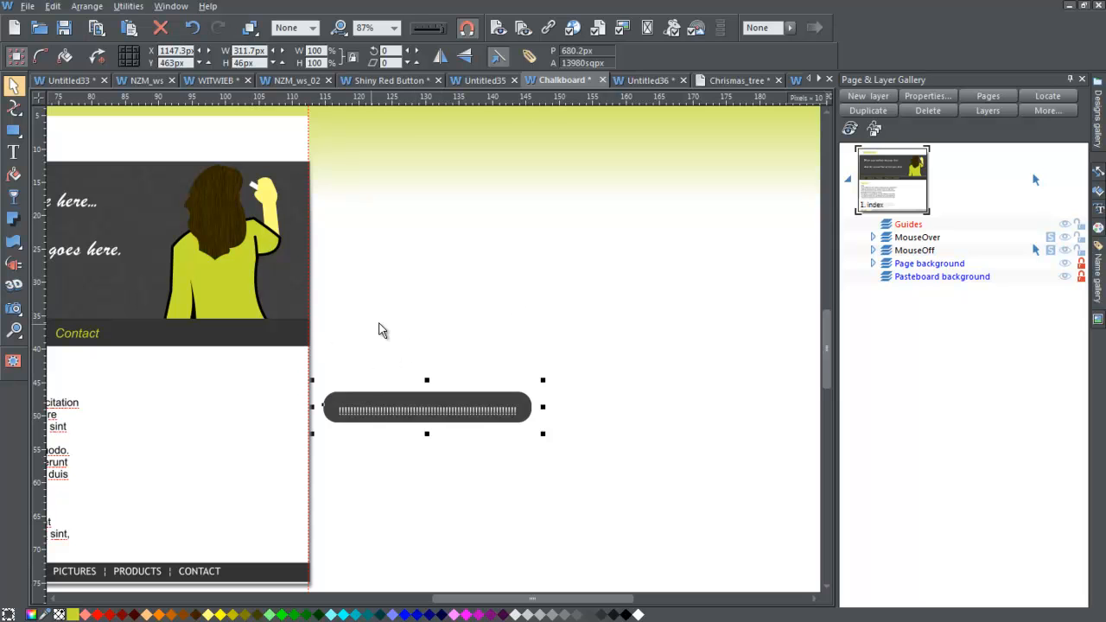
# Re-centre the exclamation mark text within the shortened bar, horizontally and vertically
pyautogui.moveTo(562, 342); pyautogui.dragTo(318, 471)
pyautogui.hotkey('ctrl', 'shift', 'l')
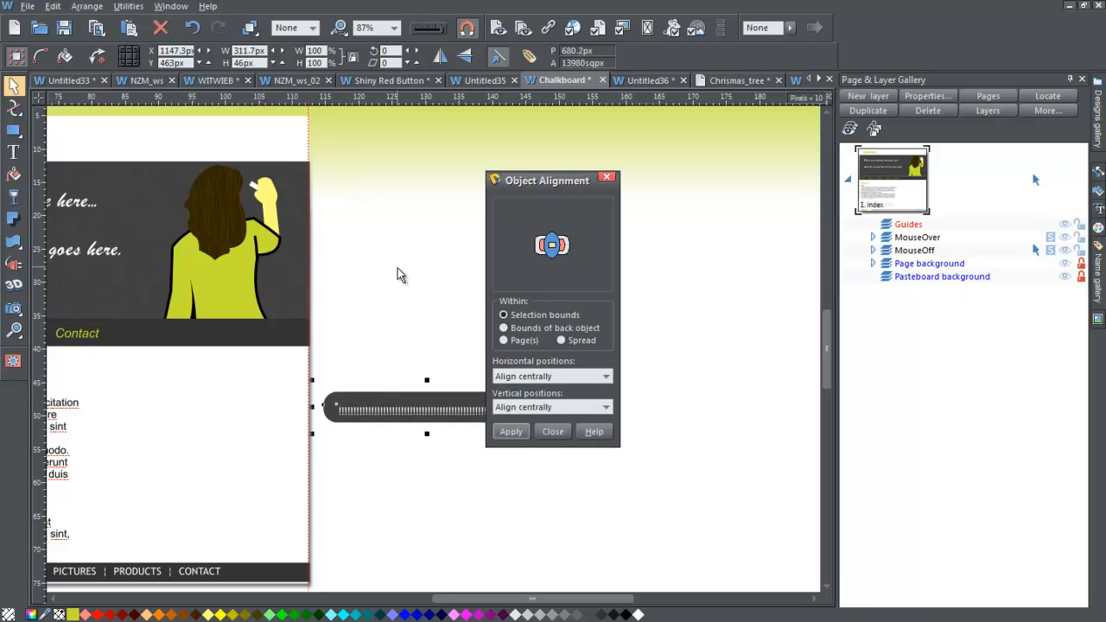
pyautogui.click(513, 434)
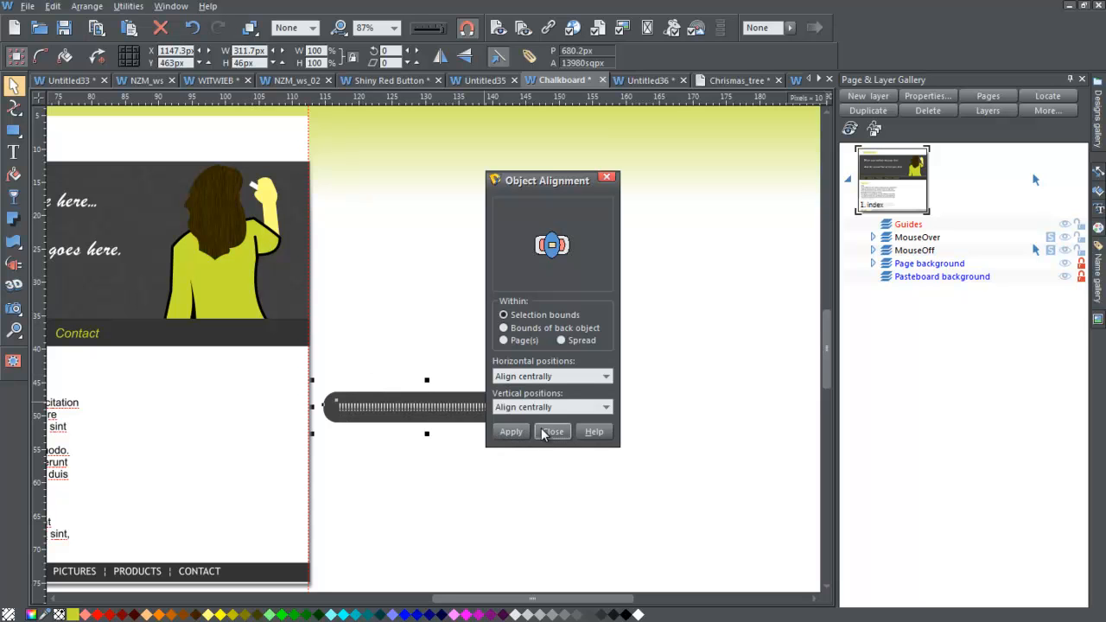
# Close the alignment settings, select the rounded bar on its own and name it boxBG
pyautogui.click(553, 431)
pyautogui.click(563, 370)
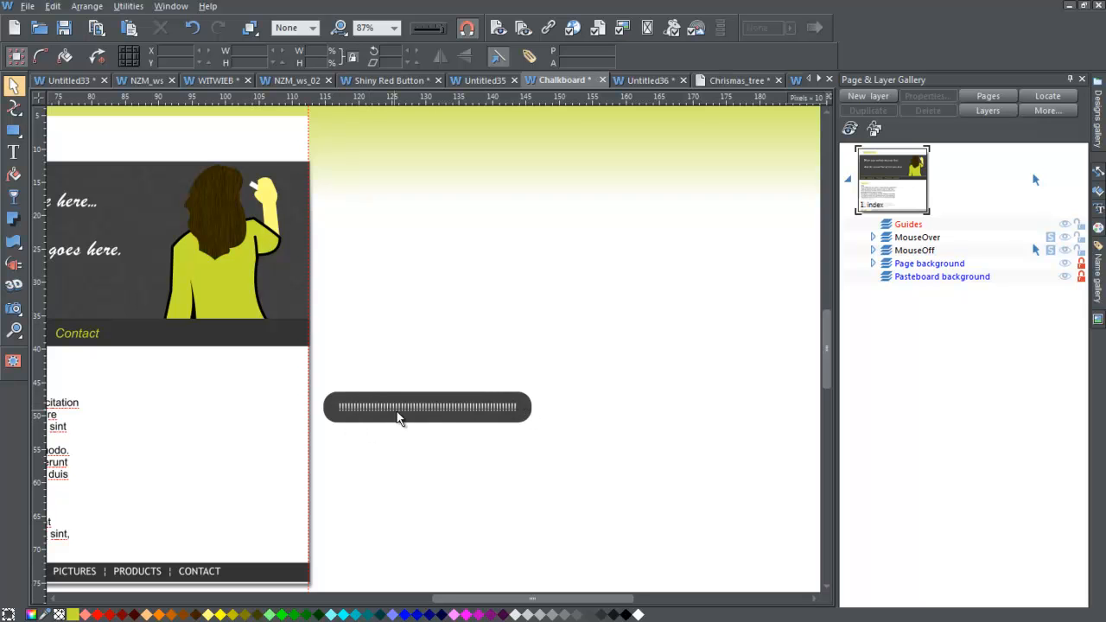
pyautogui.click(529, 410)
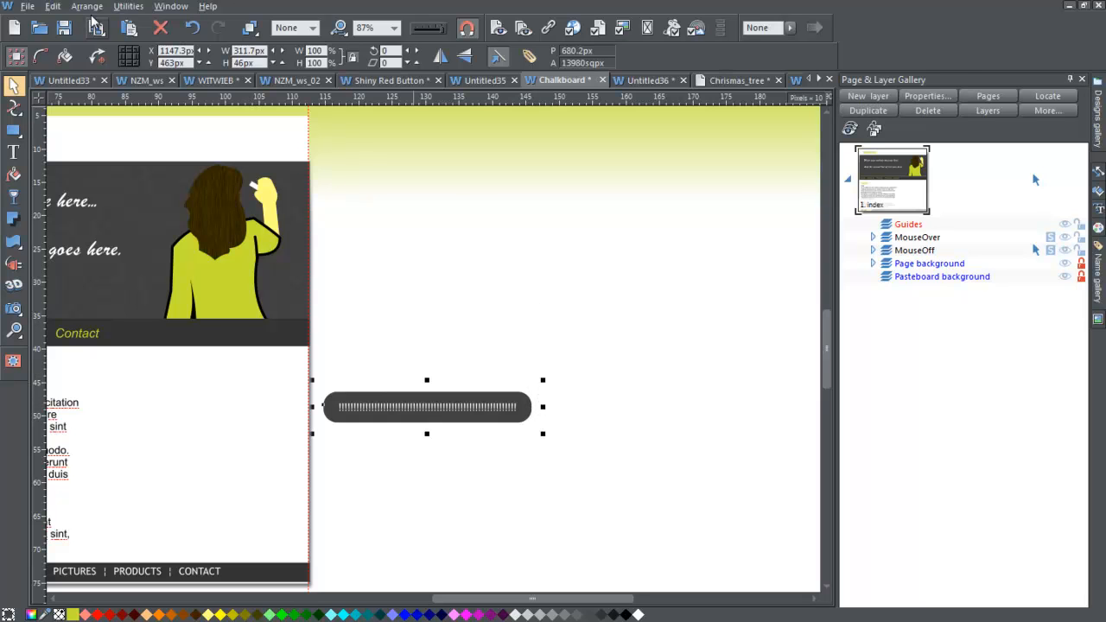
pyautogui.click(86, 7)
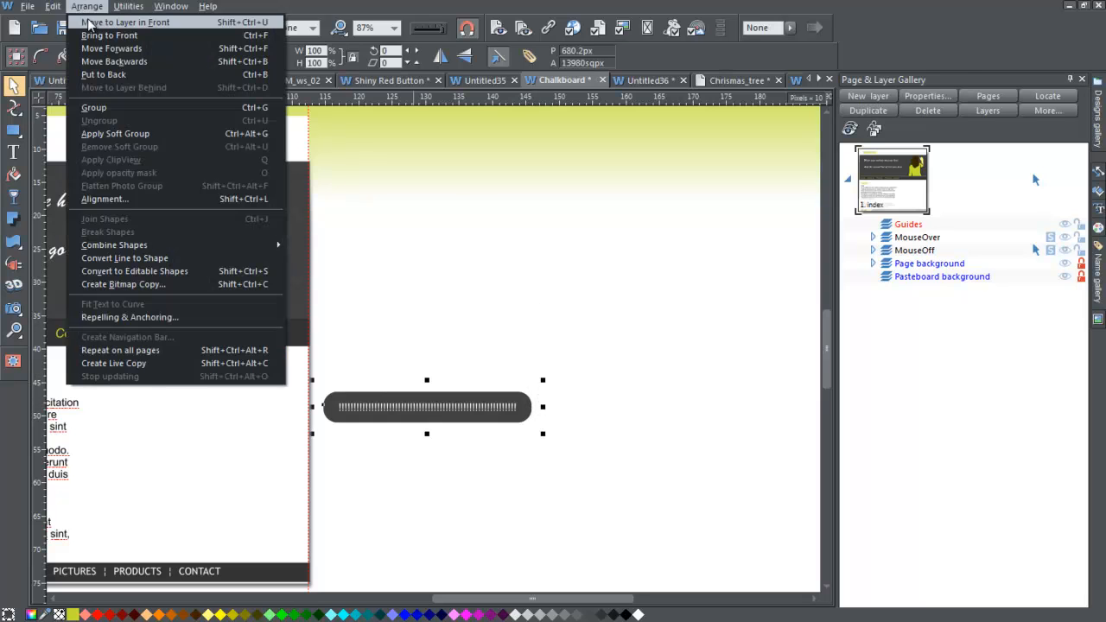
pyautogui.click(208, 270)
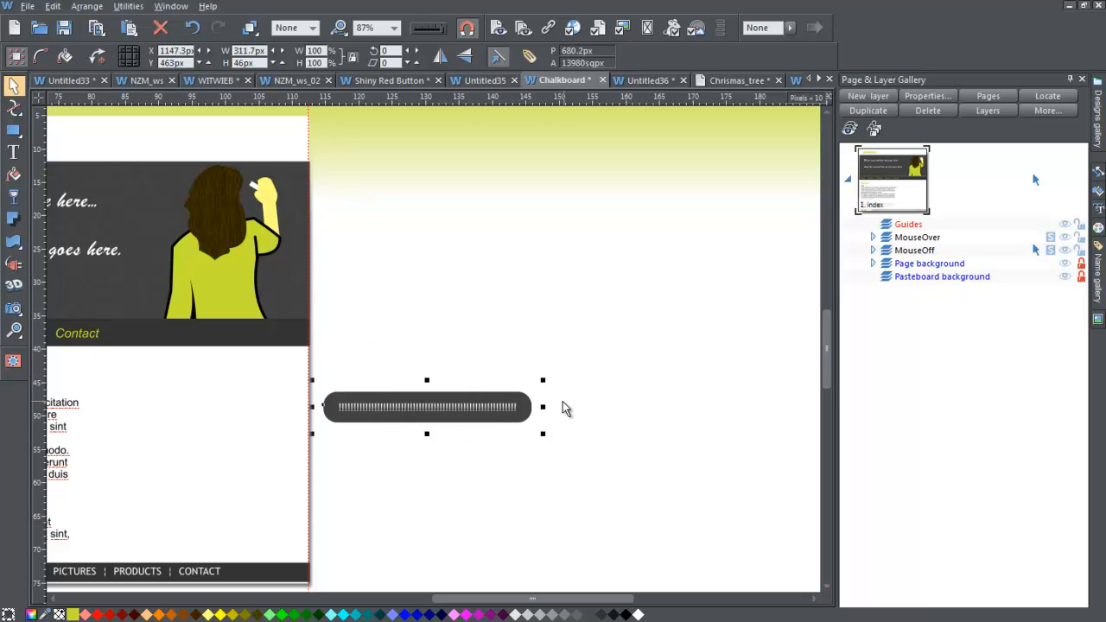
pyautogui.click(530, 57)
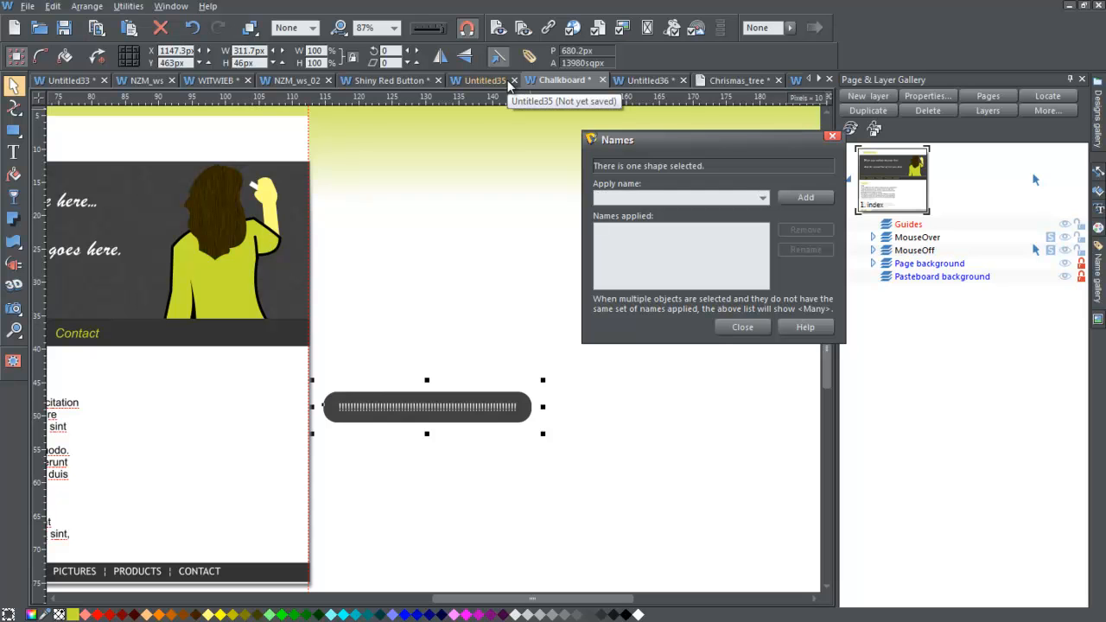
pyautogui.write('boxBG')
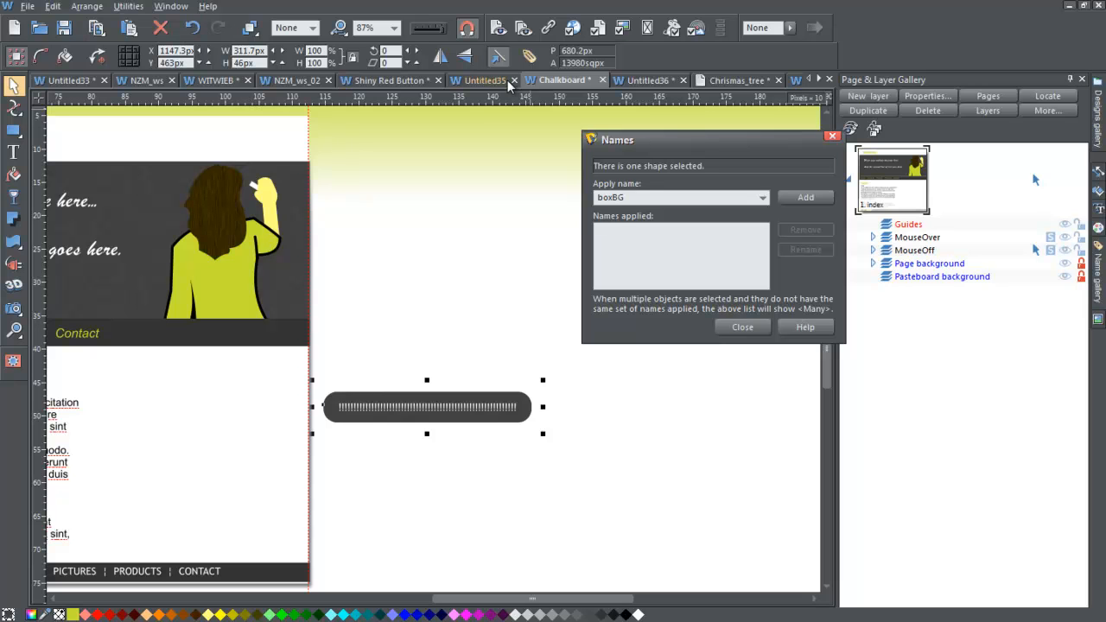
pyautogui.press('Return')
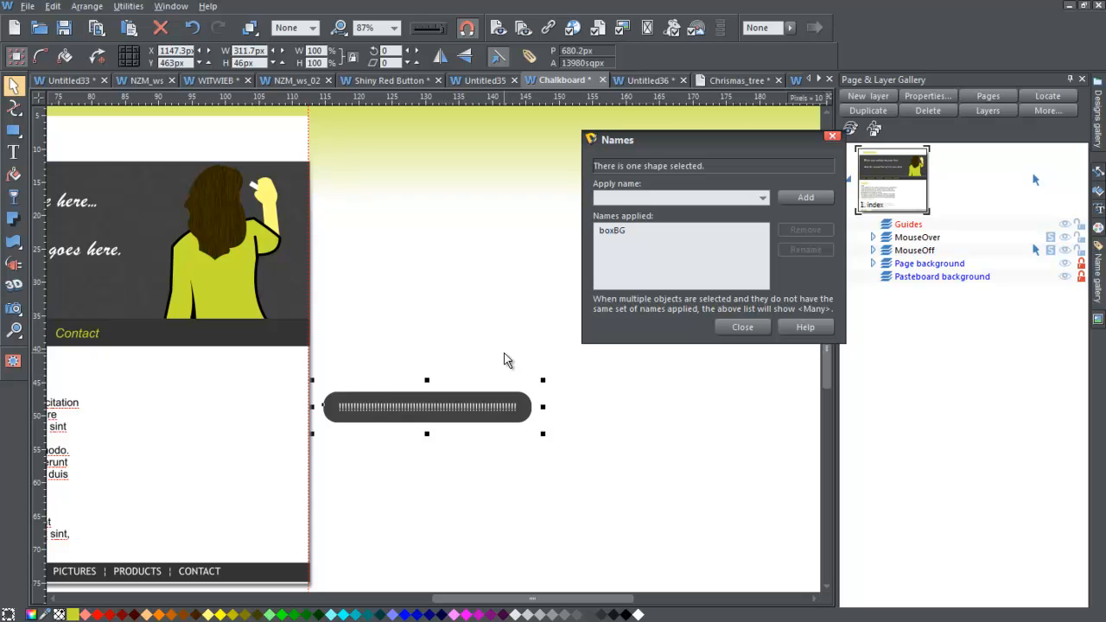
# Select the exclamation mark text inside the bar and name it boxTEXT
pyautogui.click(486, 385)
pyautogui.click(481, 417)
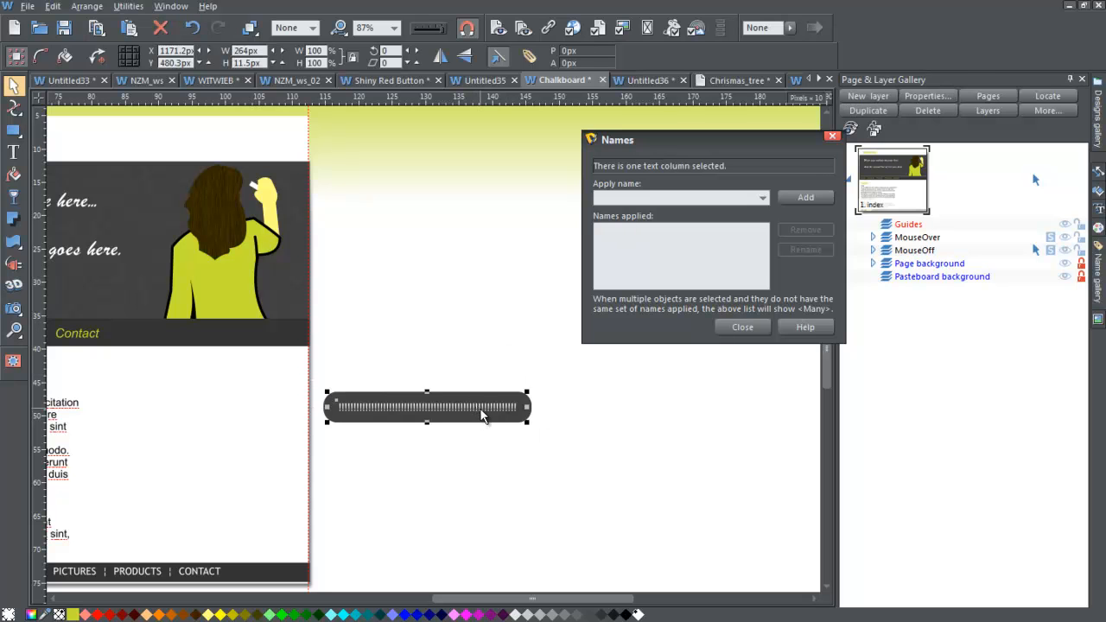
pyautogui.click(619, 200)
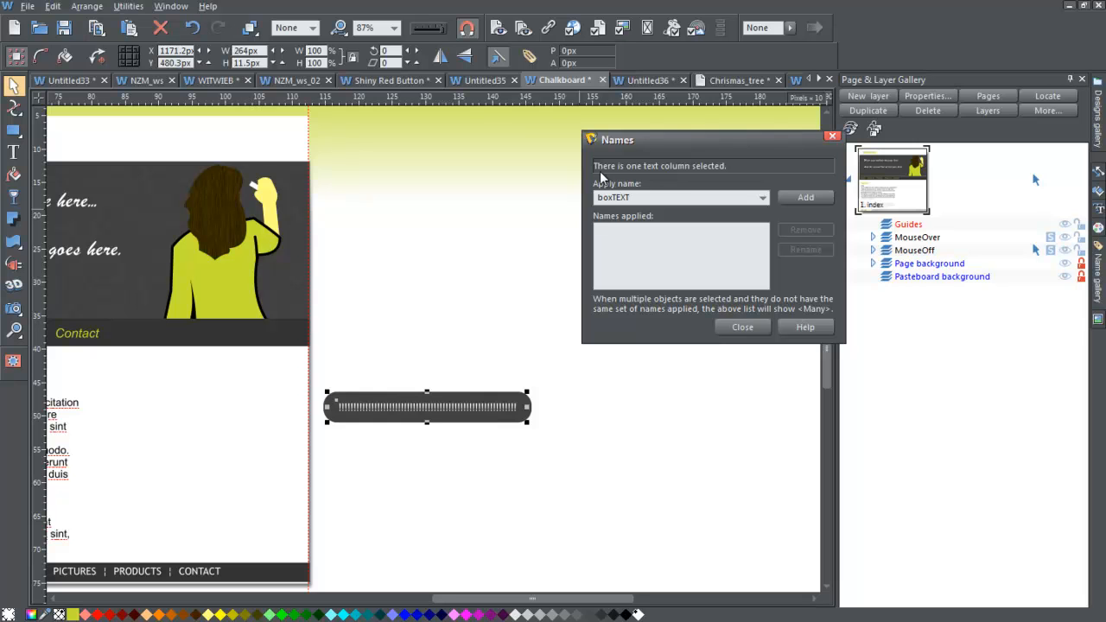
pyautogui.press('Return')
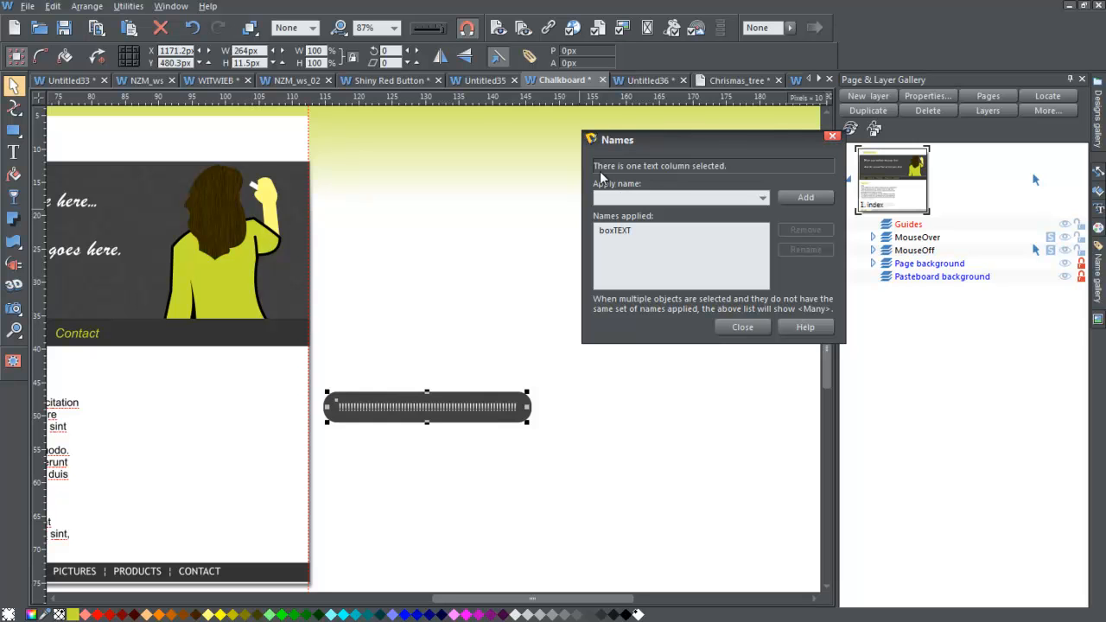
pyautogui.click(742, 327)
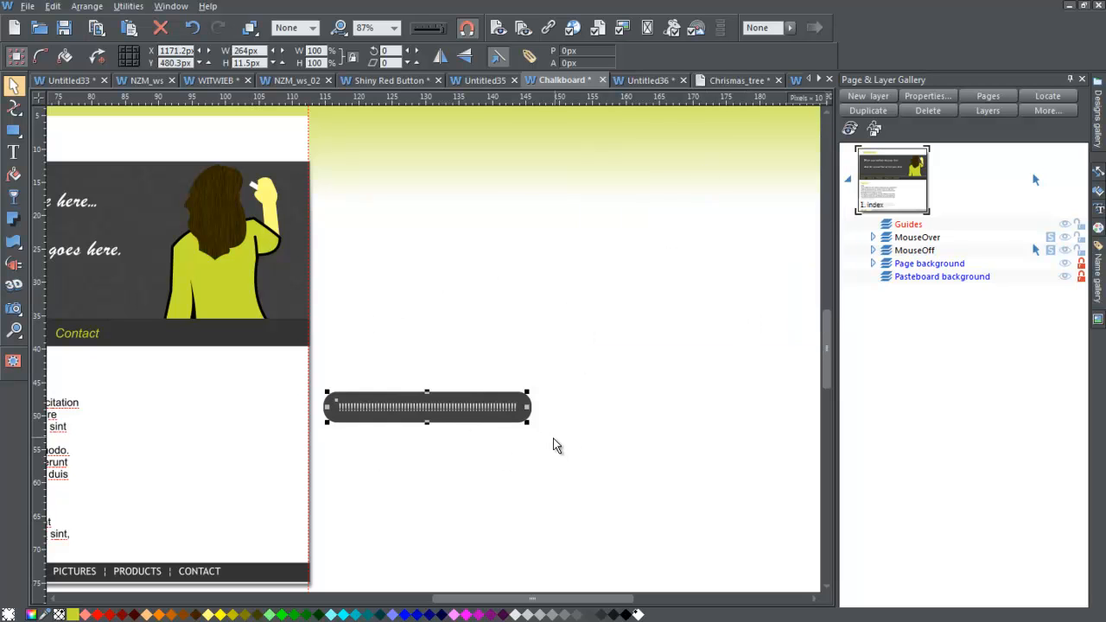
# Select the rounded bar together with its exclamation mark text and combine them into a soft group
pyautogui.moveTo(562, 443); pyautogui.dragTo(313, 363)
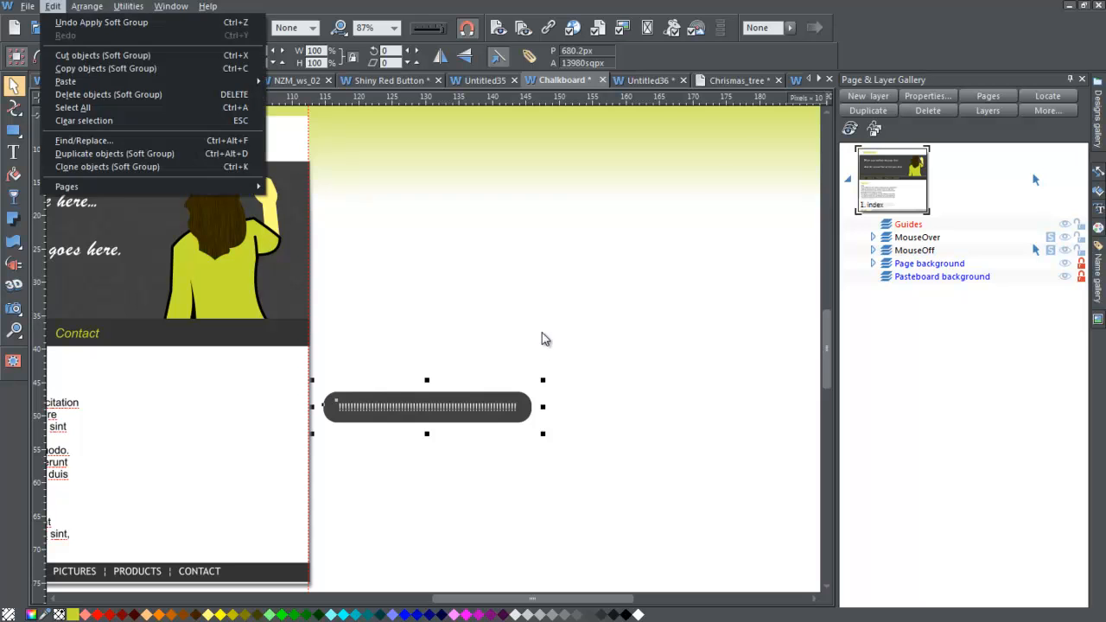
pyautogui.click(541, 328)
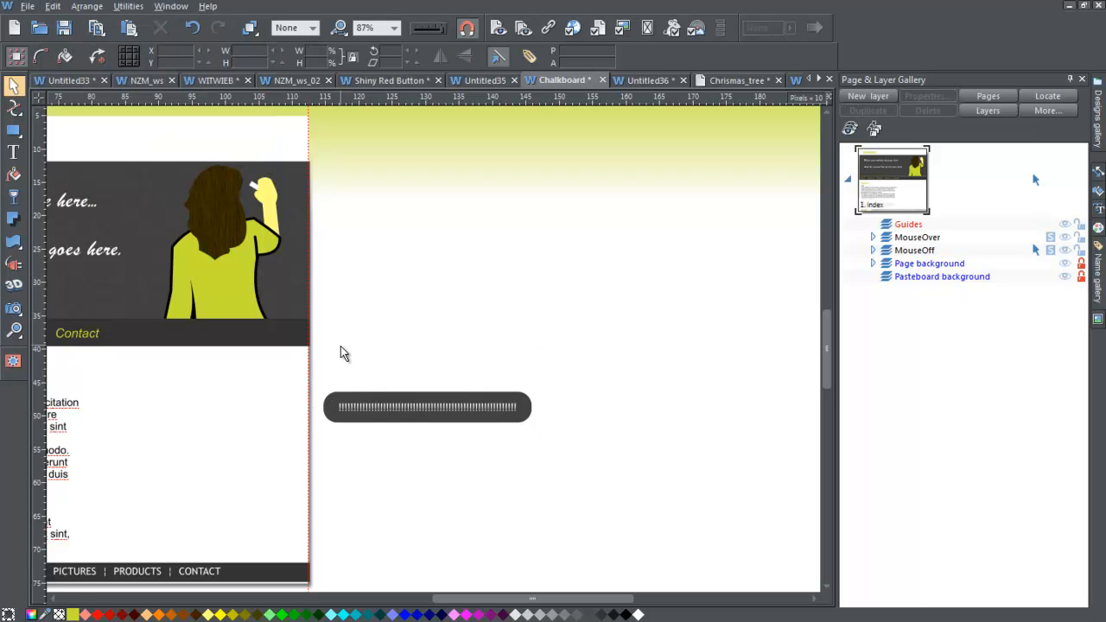
pyautogui.click(314, 435)
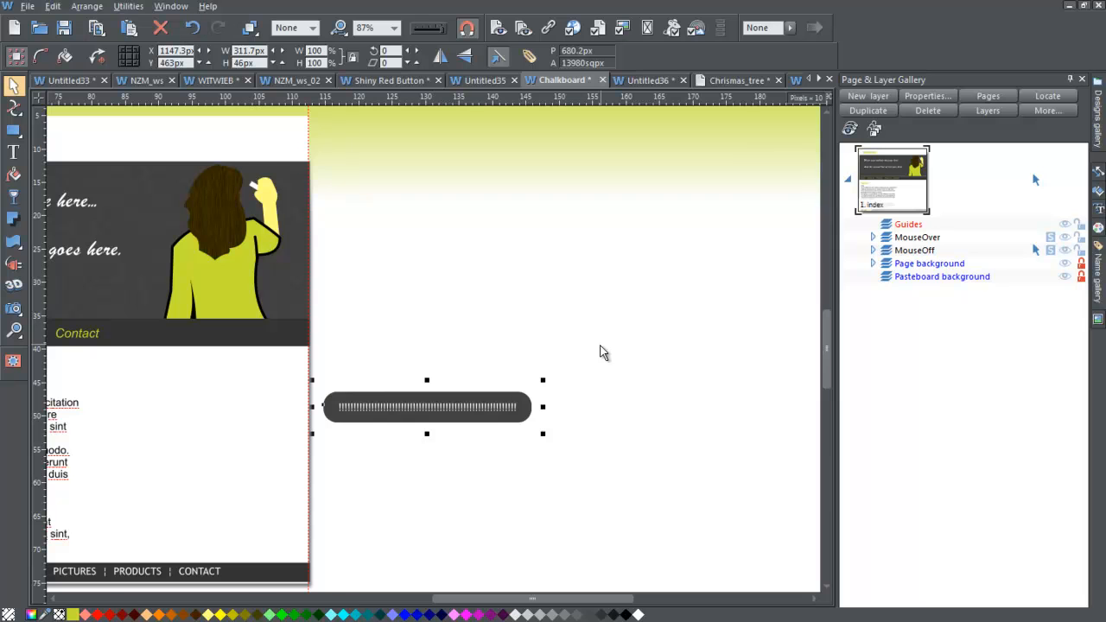
# Dock the Name gallery beneath the Page & Layer Gallery at a larger height and enable stretching for boxBG
pyautogui.click(1100, 248)
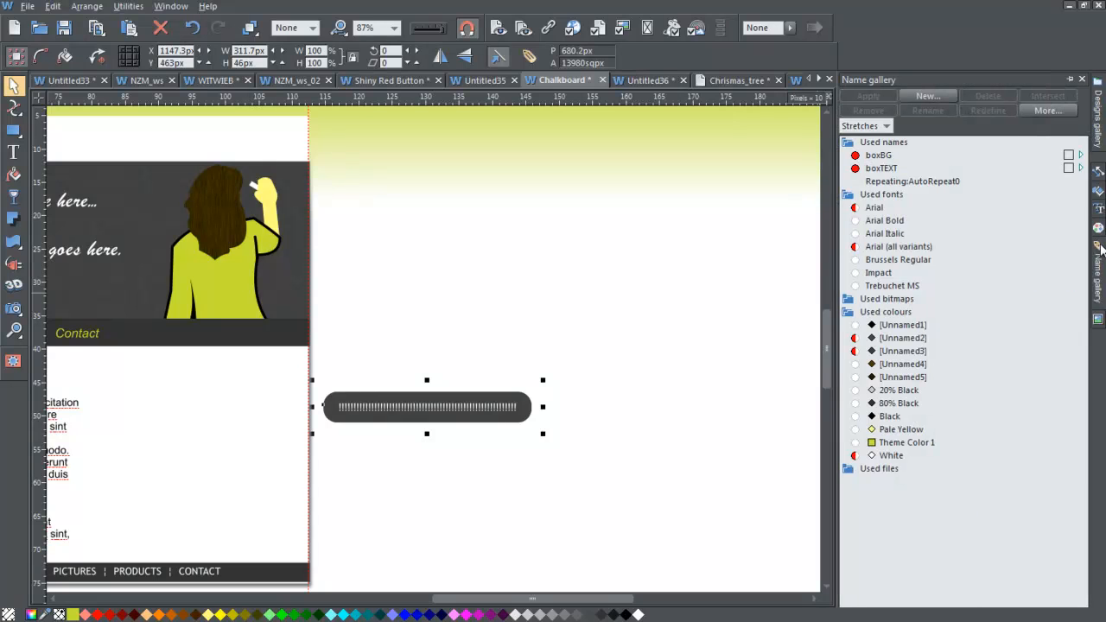
pyautogui.click(1071, 79)
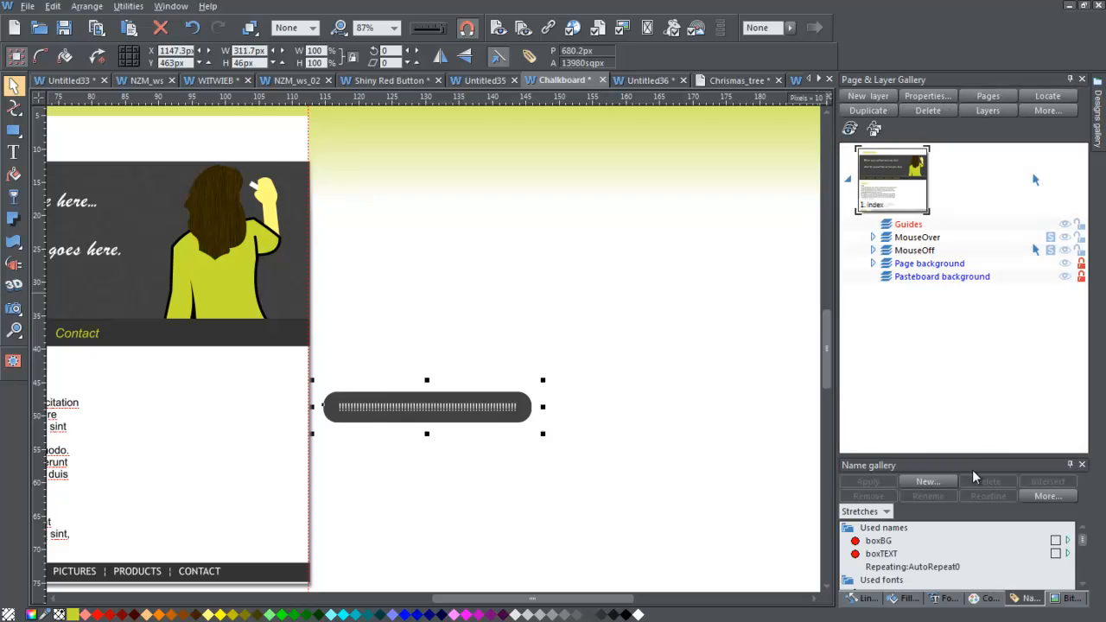
pyautogui.moveTo(976, 454); pyautogui.dragTo(977, 455)
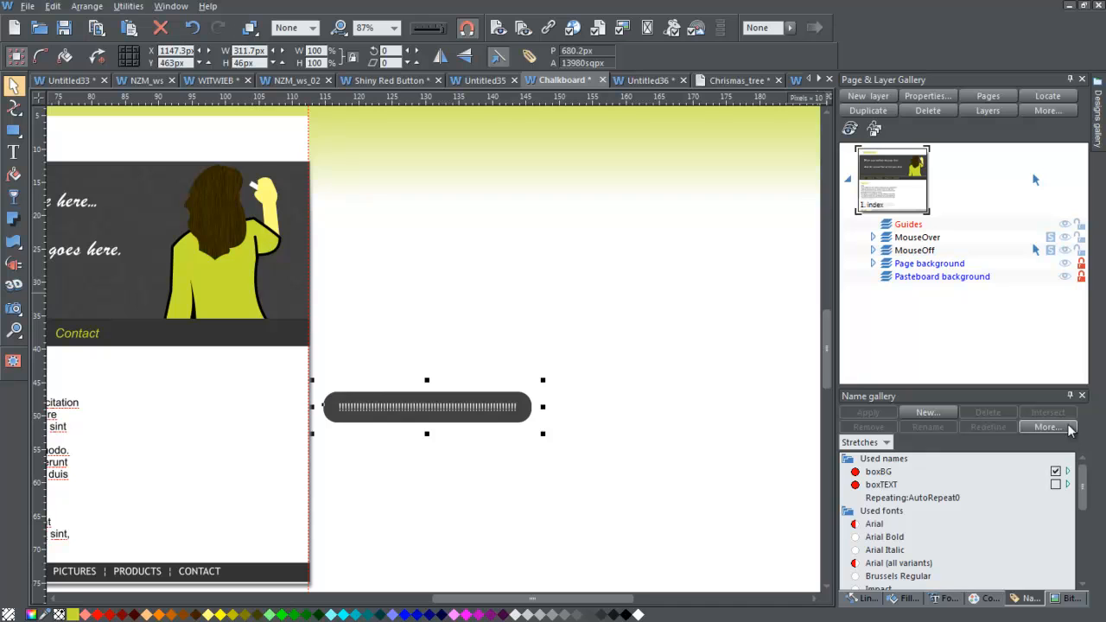
pyautogui.click(1068, 472)
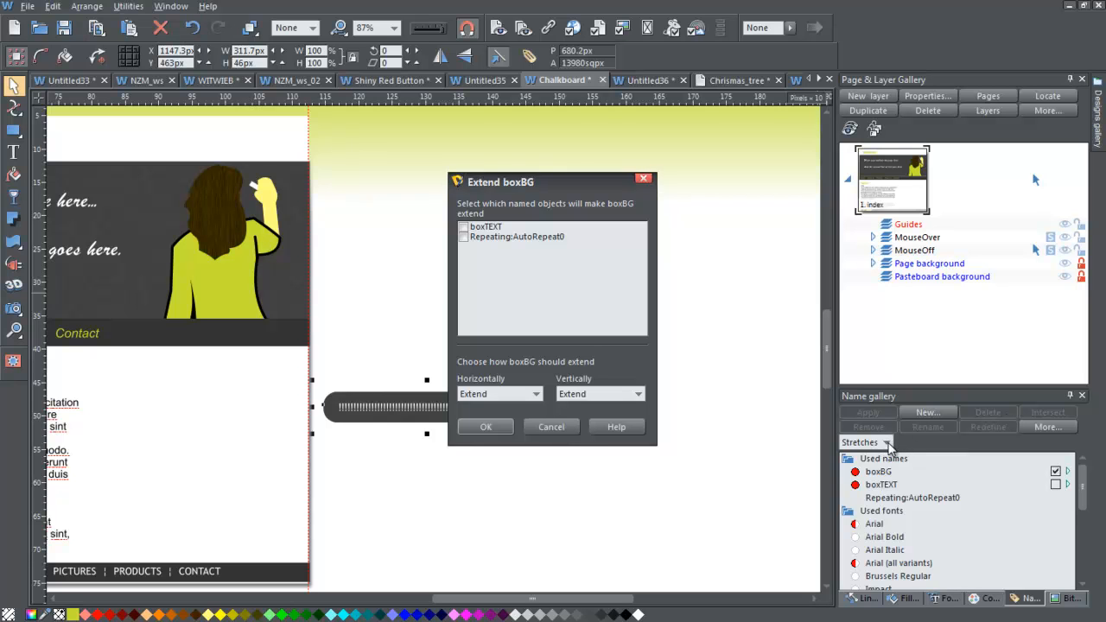
pyautogui.click(563, 432)
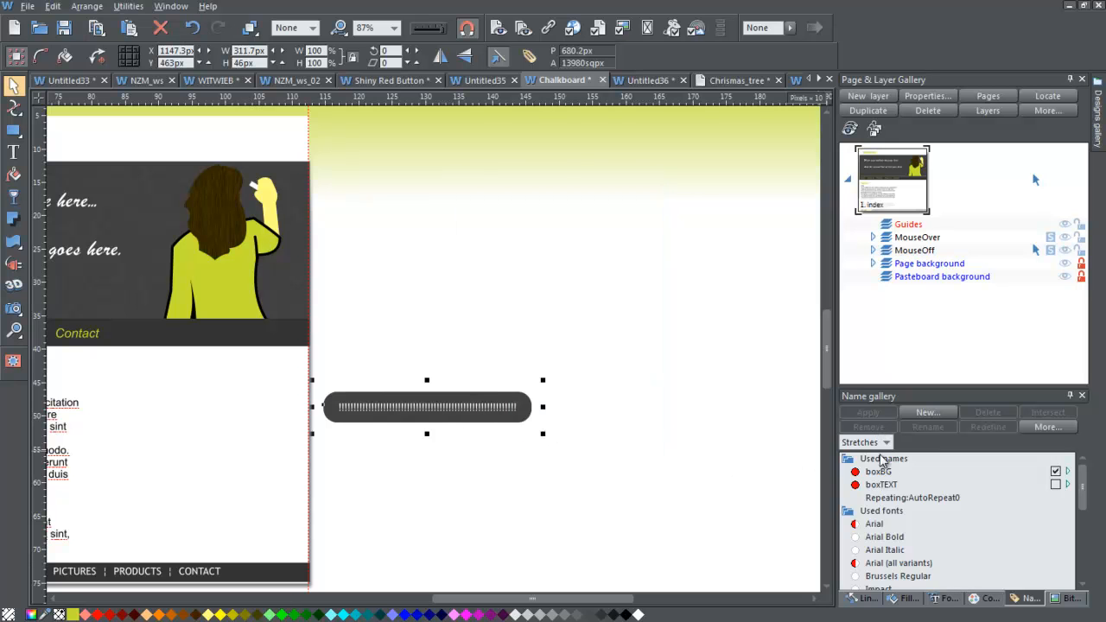
pyautogui.click(885, 442)
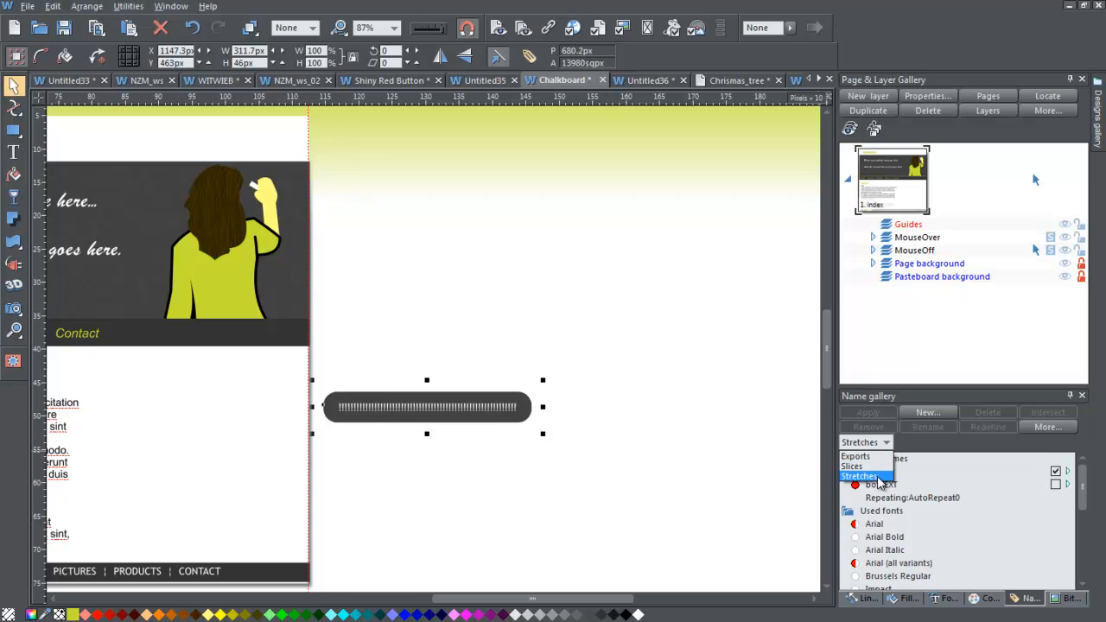
pyautogui.click(879, 478)
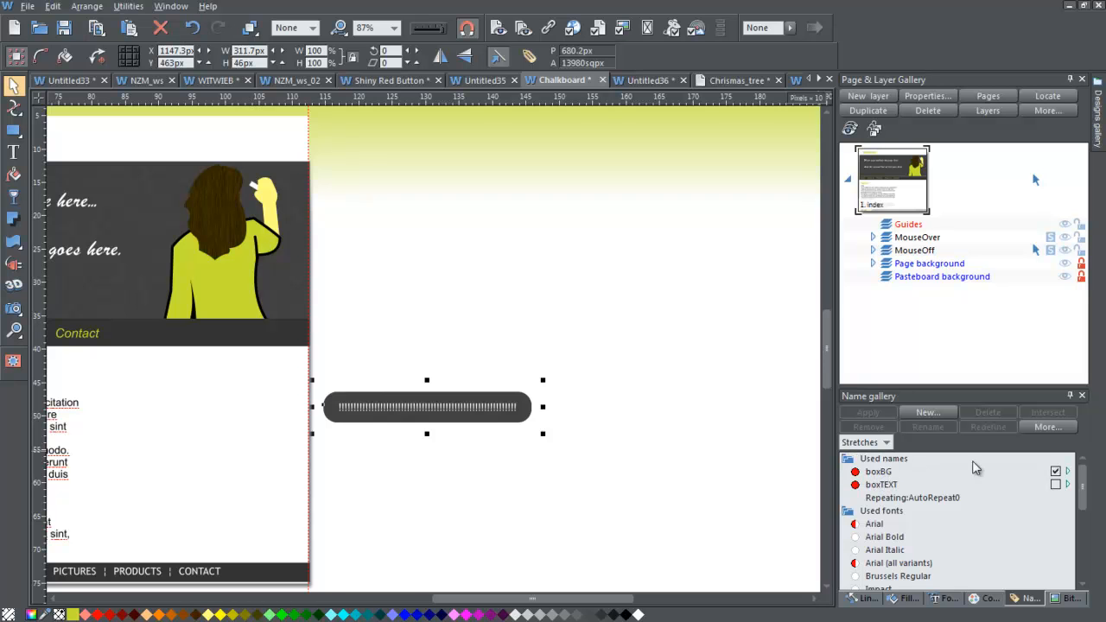
# Make boxBG extend with boxTEXT, using None for horizontal behaviour and Extend for vertical behaviour
pyautogui.click(1068, 473)
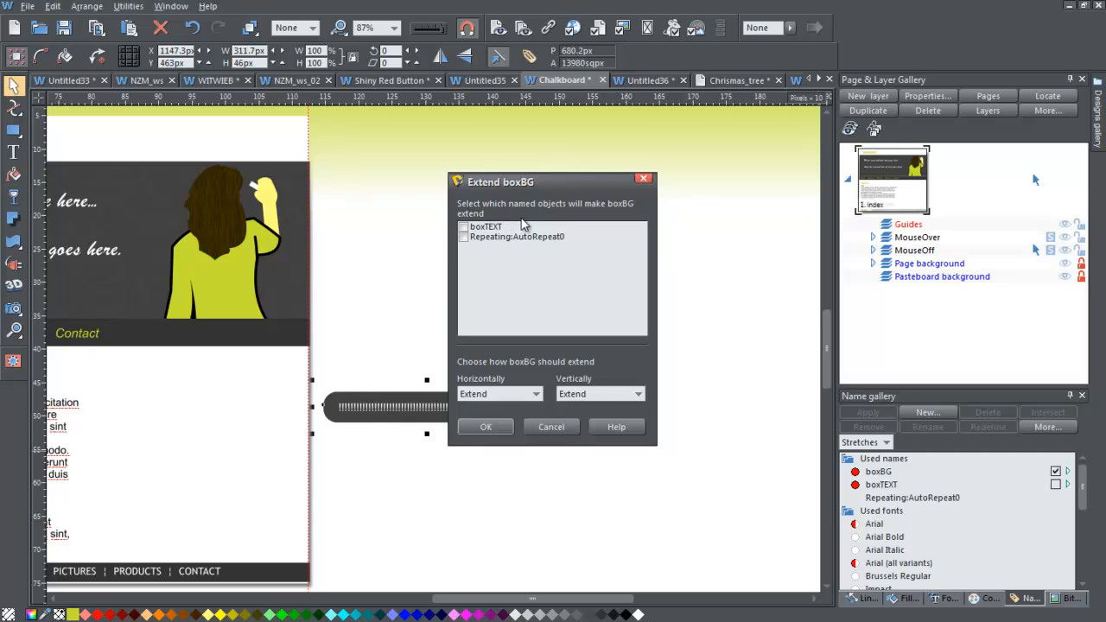
pyautogui.click(464, 227)
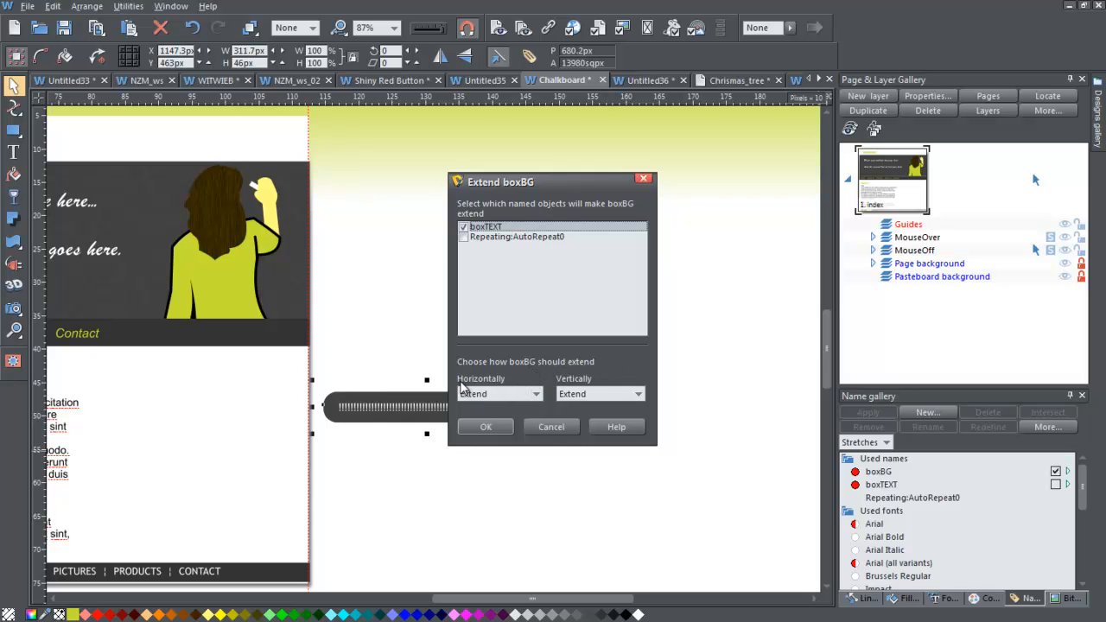
pyautogui.click(537, 395)
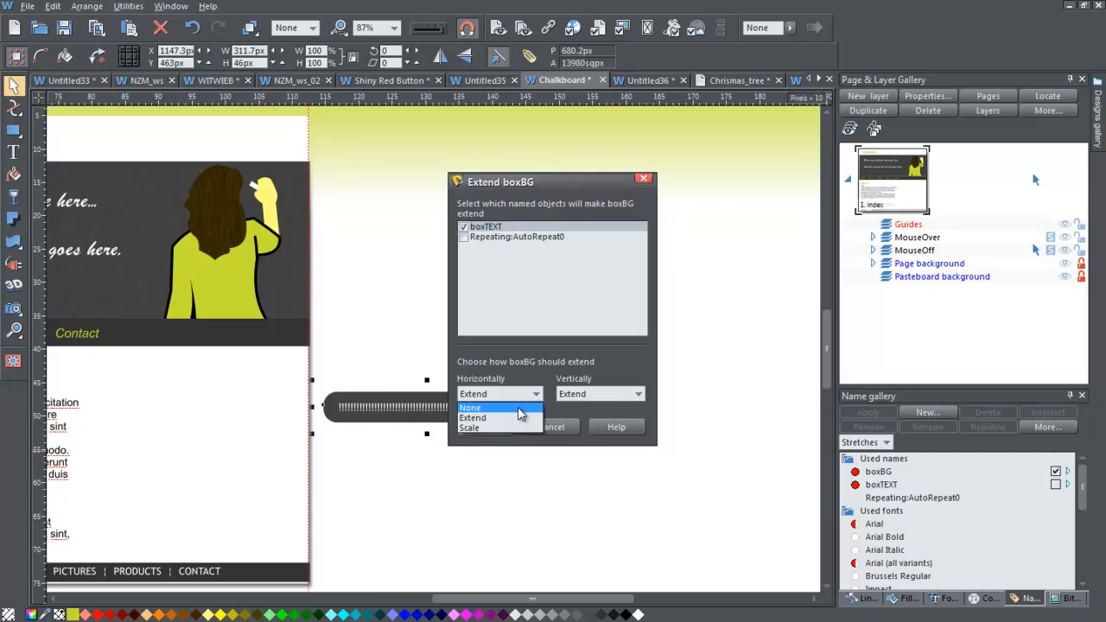
pyautogui.click(471, 408)
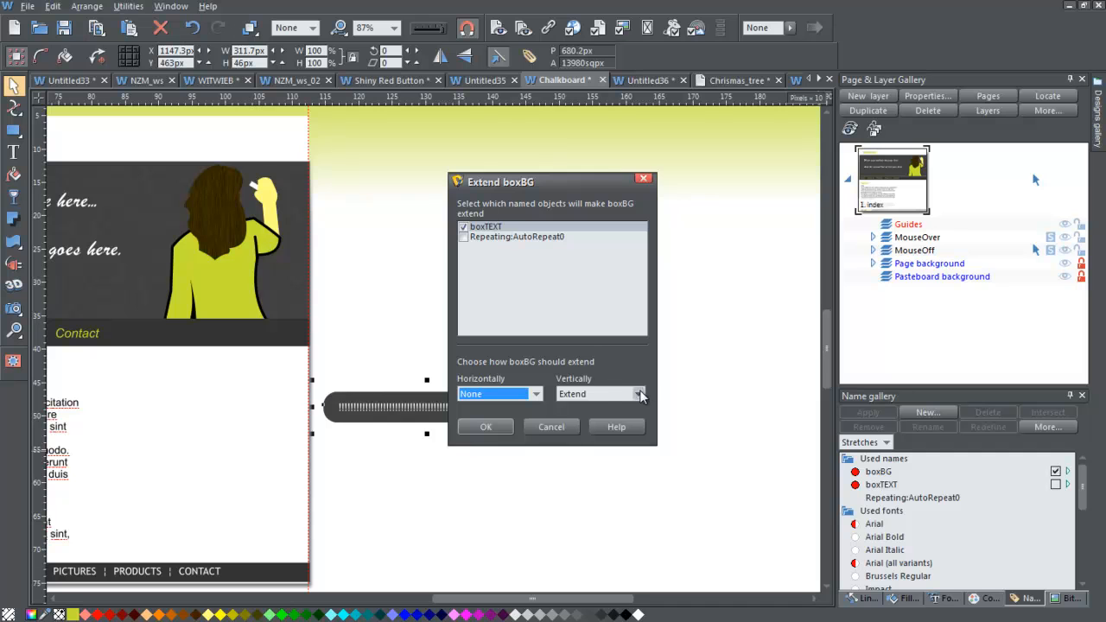
pyautogui.click(486, 427)
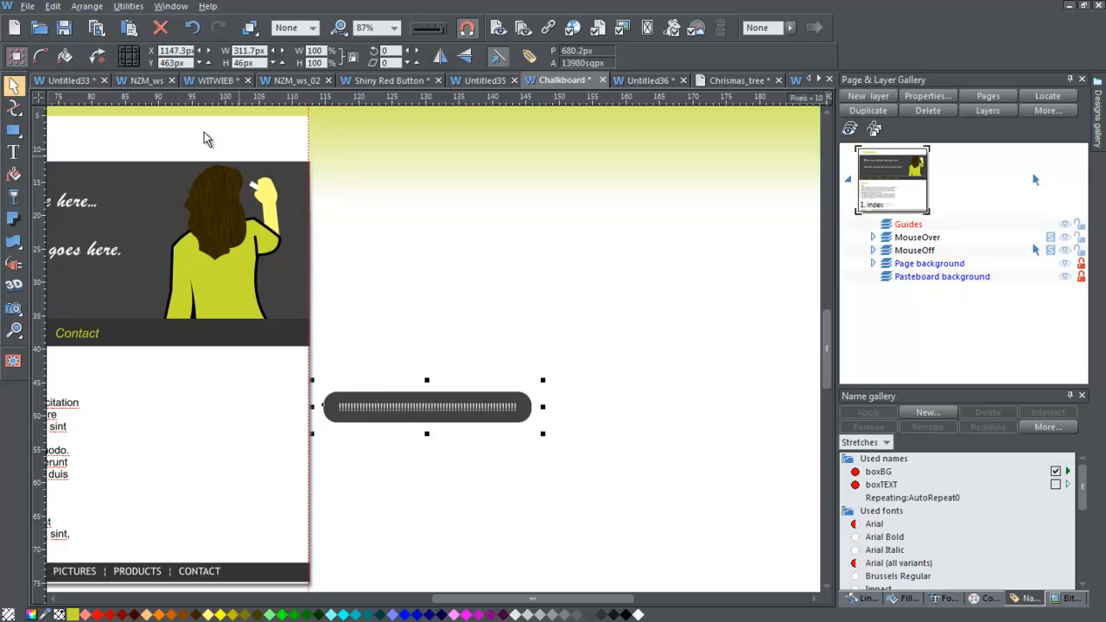
# Replace all the exclamation marks in the bar with three paragraphs of placeholder text starting "Tempor excepteur ut nostrud."
pyautogui.click(13, 152)
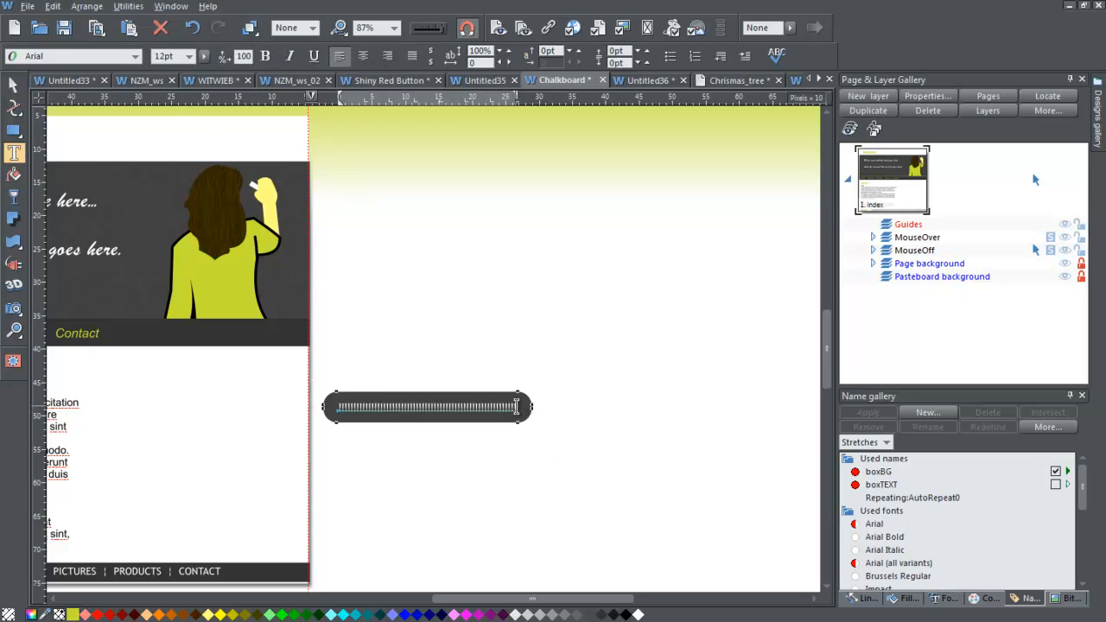
pyautogui.moveTo(517, 406); pyautogui.dragTo(335, 406)
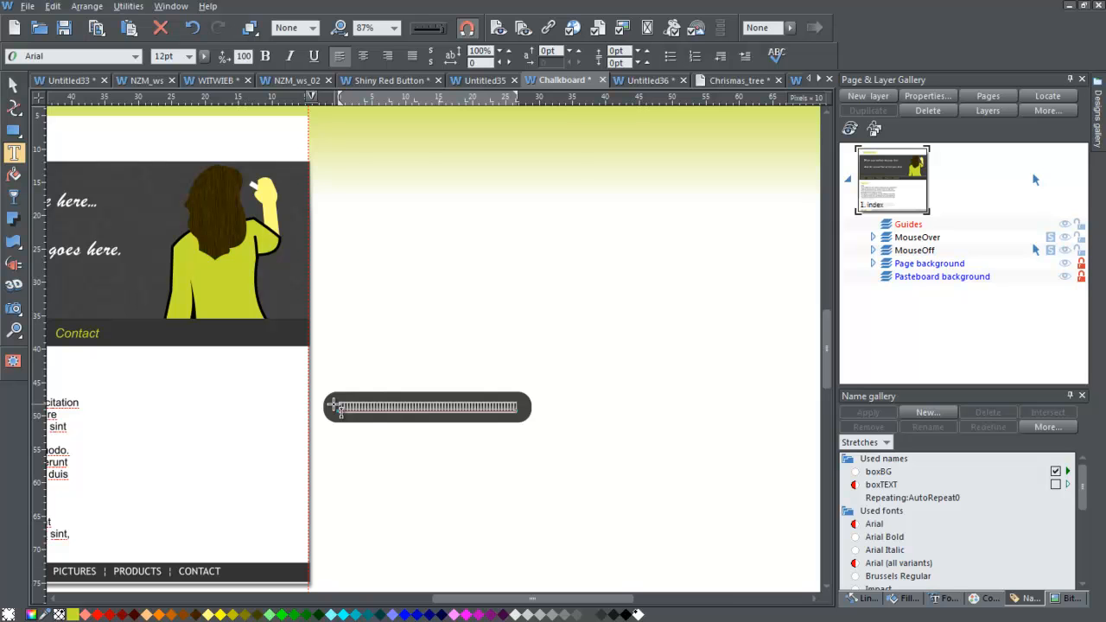
pyautogui.write('Tempor excepteur ut nostrud. Proident duis excepteur in. Ullamco et id est consectetur dolor in exercitation enim id anim.')
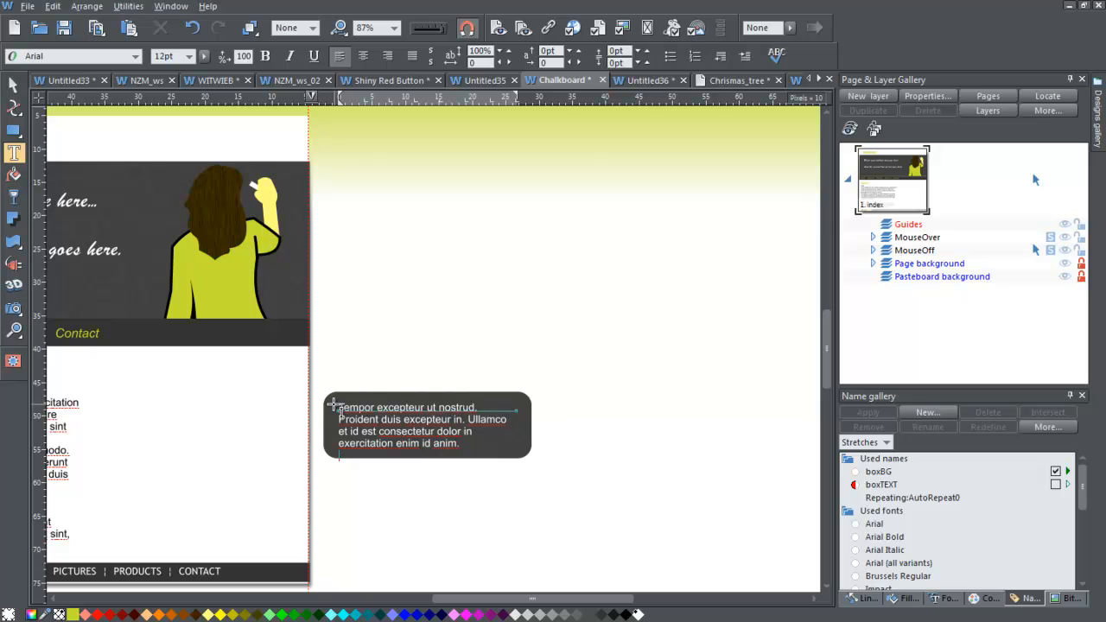
pyautogui.write('Laboris mollit, voluptate non anim enim eiusmod ad non occaecat tempor in qui enim sit dolore officia. Minim aute aliqua adipisicing. Culpa esse sunt aliquip, et id nisi ex amet sit velit labore dolore fugiat adipisicing ut cupidatat.')
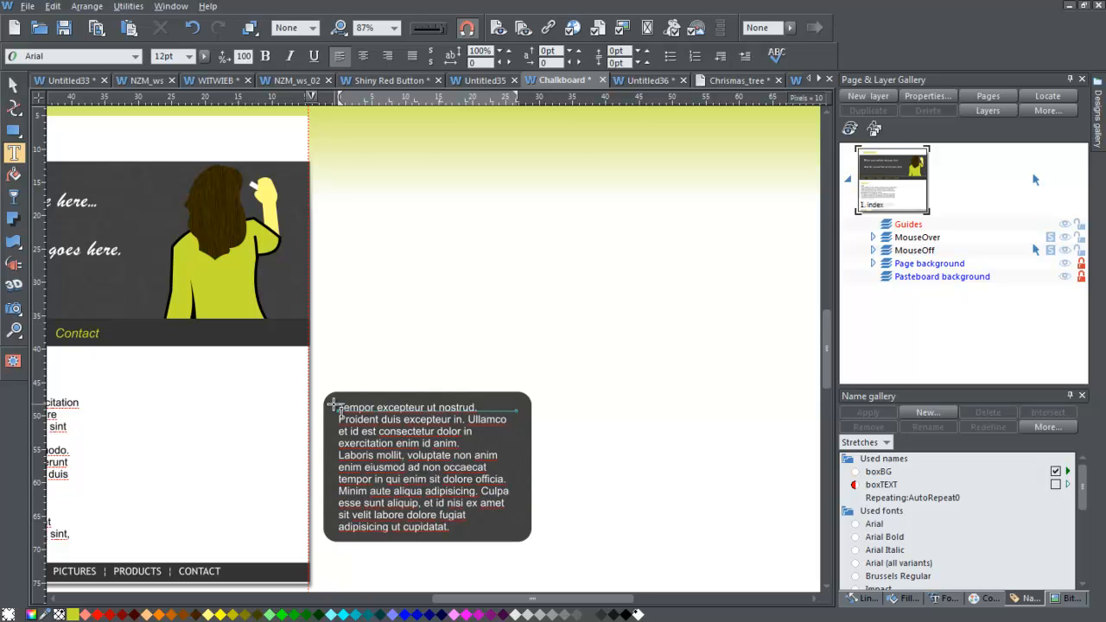
pyautogui.write('Non sed esse adipisicing ipsum ut lorem irure aute excepteur consequat, ut sit nulla. Aliquip ex culpa lorem est sint lorem tempor ad aliquip. Cupidatat fugiat duis sint cillum mollit dolor voluptate ipsum sit dolore sed. Elit ad exercitation dolore.')
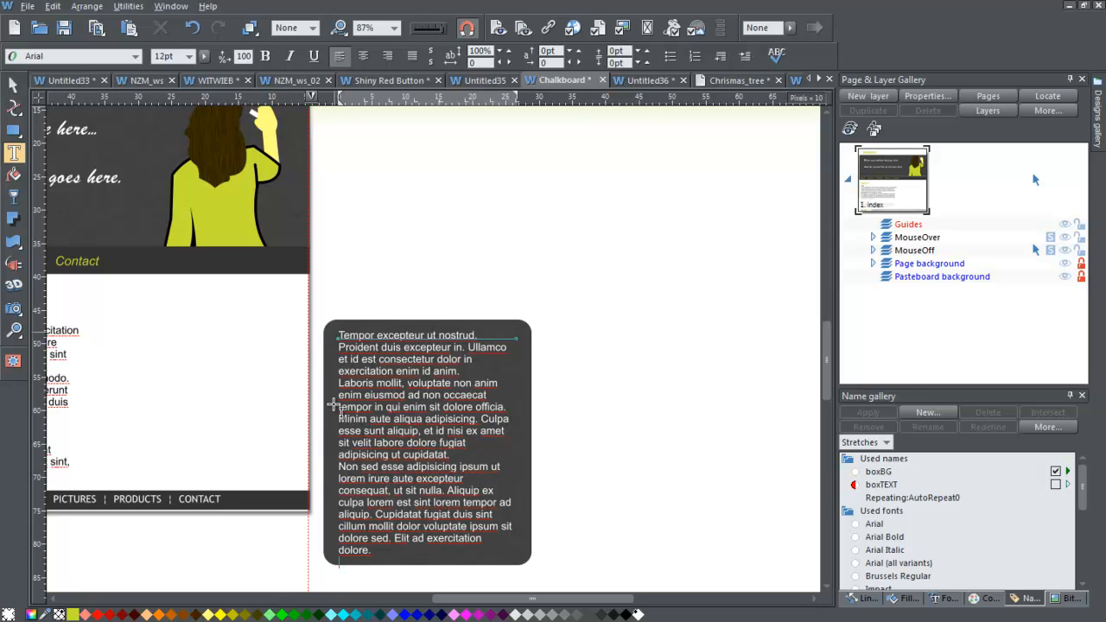
# Delete the placeholder text in the box from "tempor in qui enim" in the second paragraph to the end
pyautogui.doubleClick(364, 551)
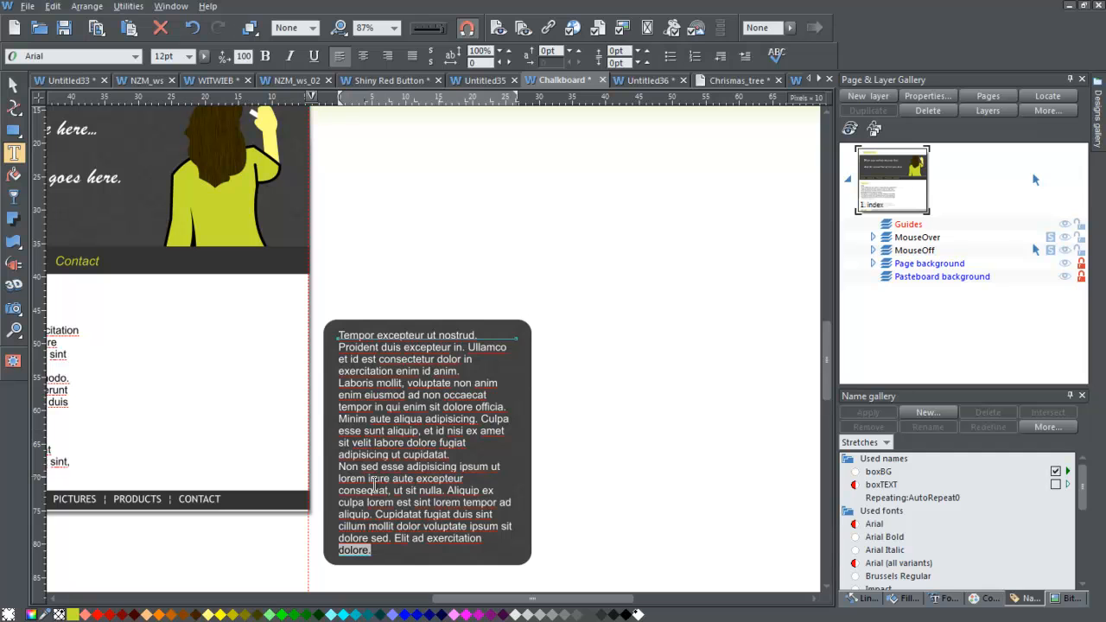
pyautogui.doubleClick(340, 402)
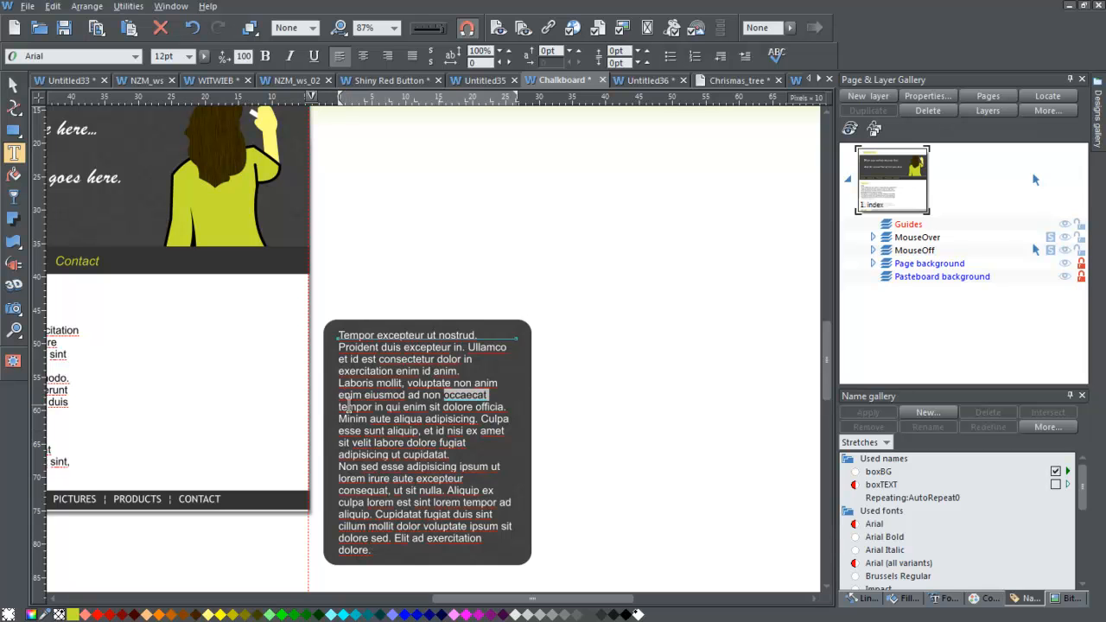
pyautogui.click(402, 397)
pyautogui.moveTo(339, 407); pyautogui.dragTo(426, 547)
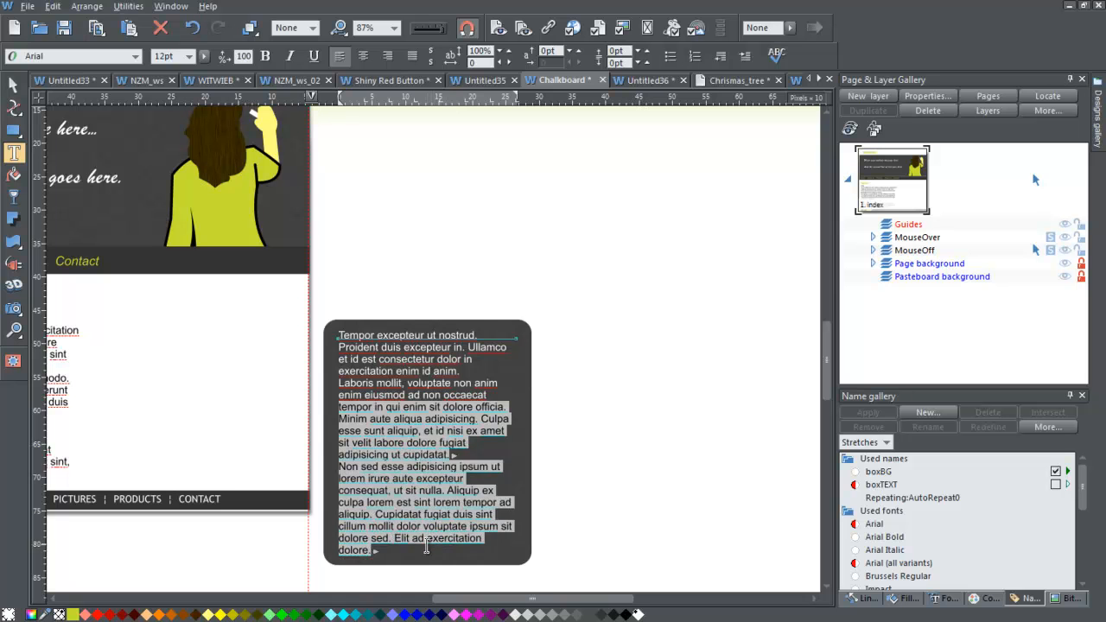
pyautogui.press('Delete')
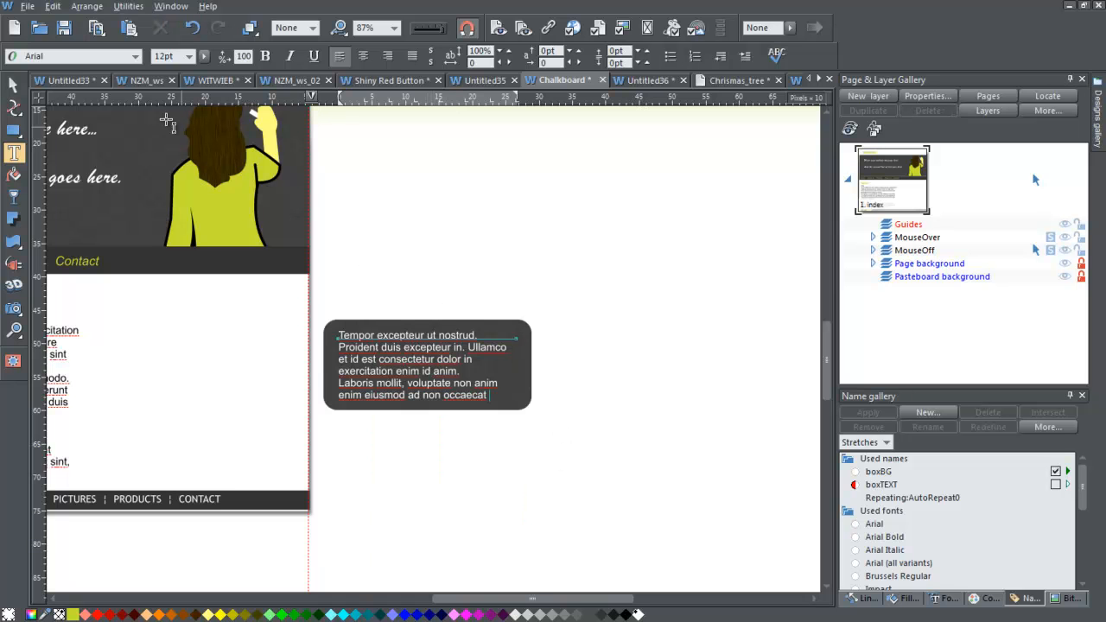
# Move the rounded text box onto the page's white area beneath the Contact link, at about X 800 px, Y 410 px
pyautogui.click(13, 86)
pyautogui.click(596, 284)
pyautogui.moveTo(512, 368); pyautogui.dragTo(282, 332)
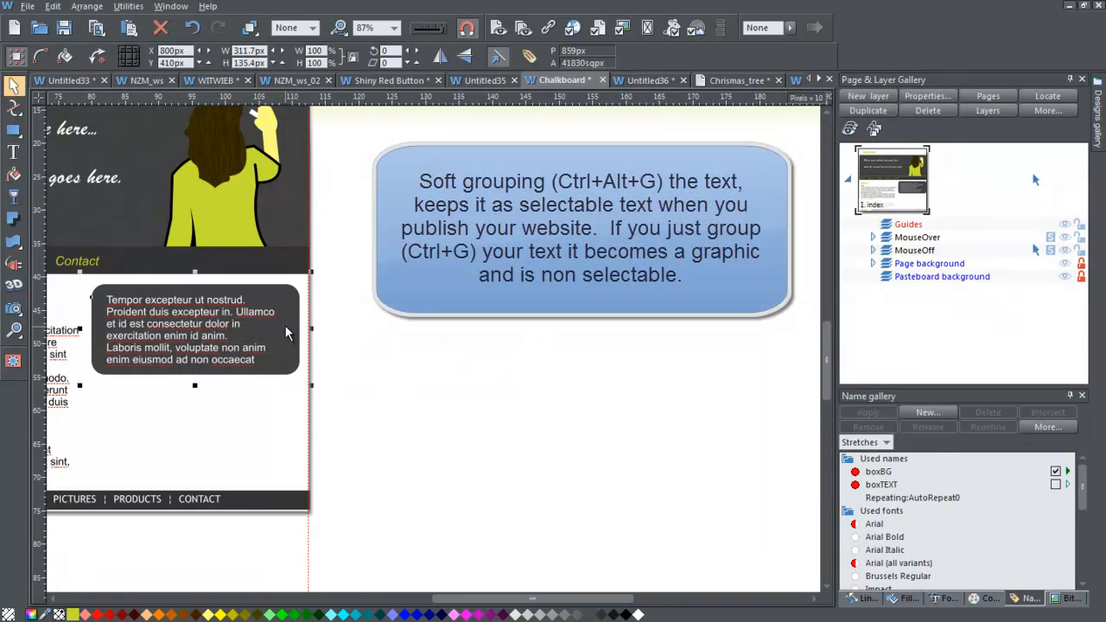
pyautogui.moveTo(279, 321); pyautogui.dragTo(280, 321)
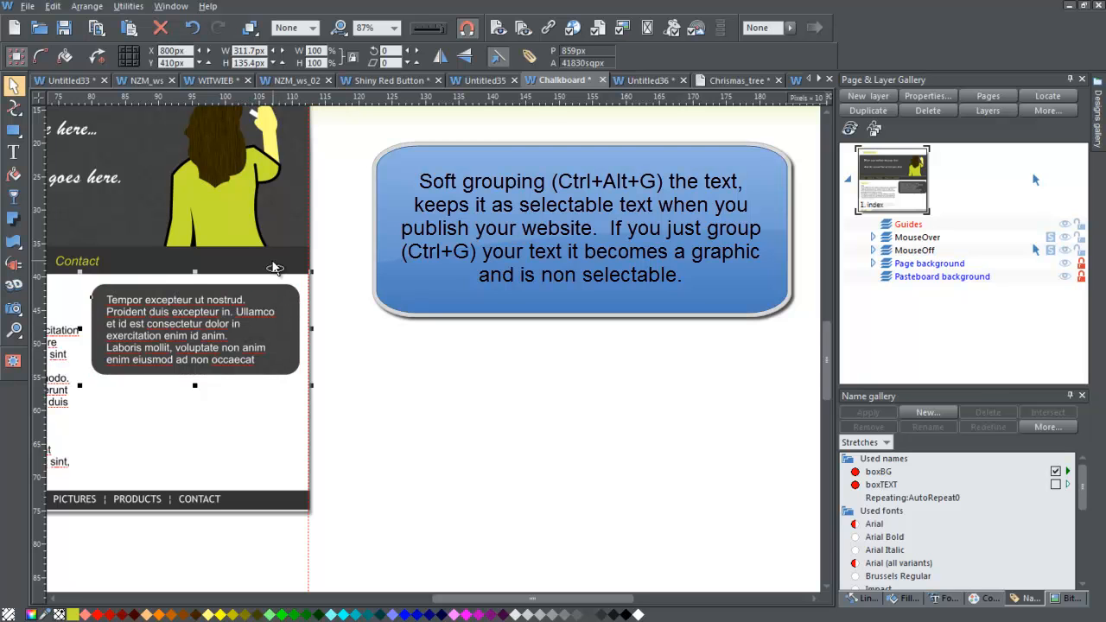
# Clone the text box in place and shift the copy straight down to Y 560 px, directly beneath the original
pyautogui.hotkey('ctrl', 'k')
pyautogui.hotkey('shift', 'Down')
pyautogui.hotkey('shift', 'Down')
pyautogui.hotkey('shift', 'Down')
pyautogui.hotkey('shift', 'Down')
pyautogui.hotkey('shift', 'Down')
pyautogui.hotkey('shift', 'Down')
pyautogui.hotkey('shift', 'Down')
pyautogui.hotkey('shift', 'Down')
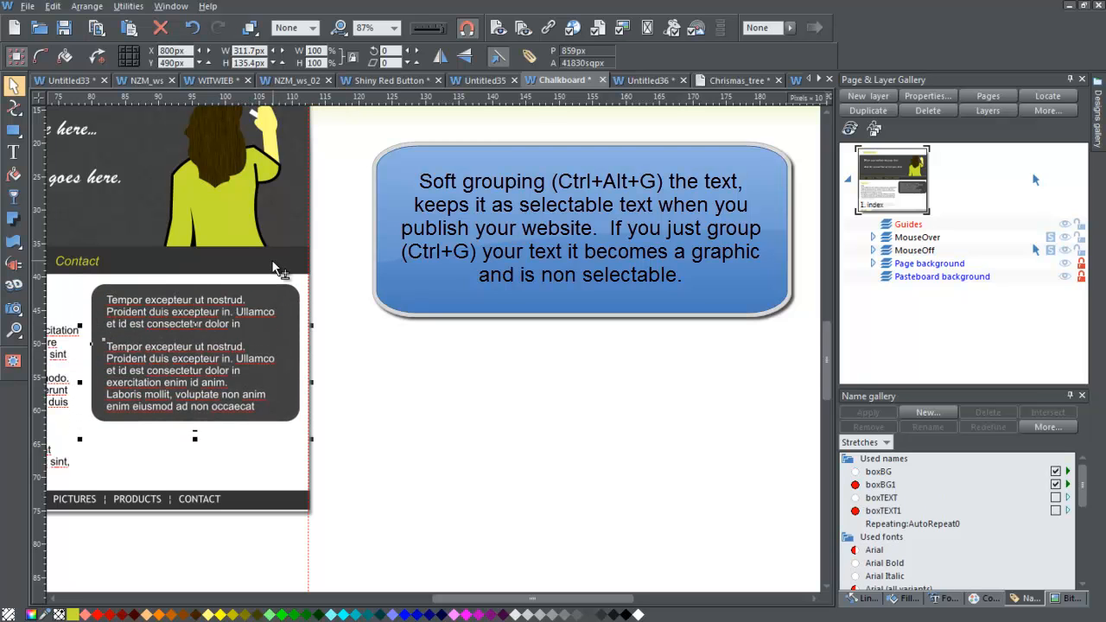
pyautogui.hotkey('shift', 'Down')
pyautogui.hotkey('shift', 'Down')
pyautogui.hotkey('shift', 'Down')
pyautogui.hotkey('shift', 'Down')
pyautogui.hotkey('shift', 'Down')
pyautogui.hotkey('shift', 'Down')
pyautogui.hotkey('shift', 'Down')
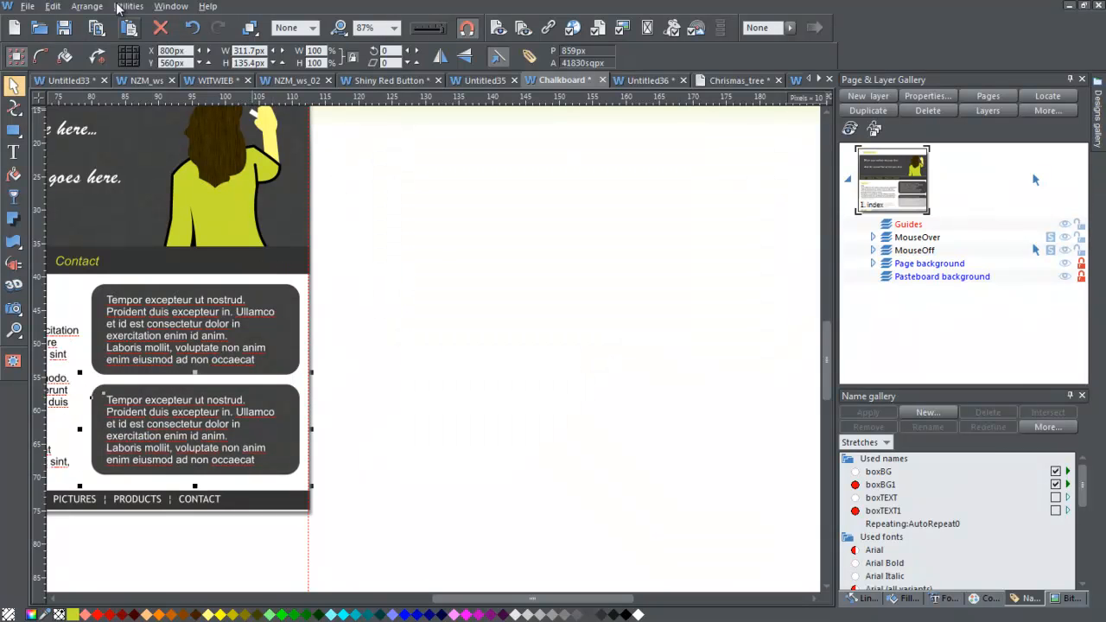
# Replace all text in the lower box with two paragraphs of placeholder text starting "Cillum eiusmod velit dolore."
pyautogui.click(13, 152)
pyautogui.moveTo(262, 458); pyautogui.dragTo(95, 401)
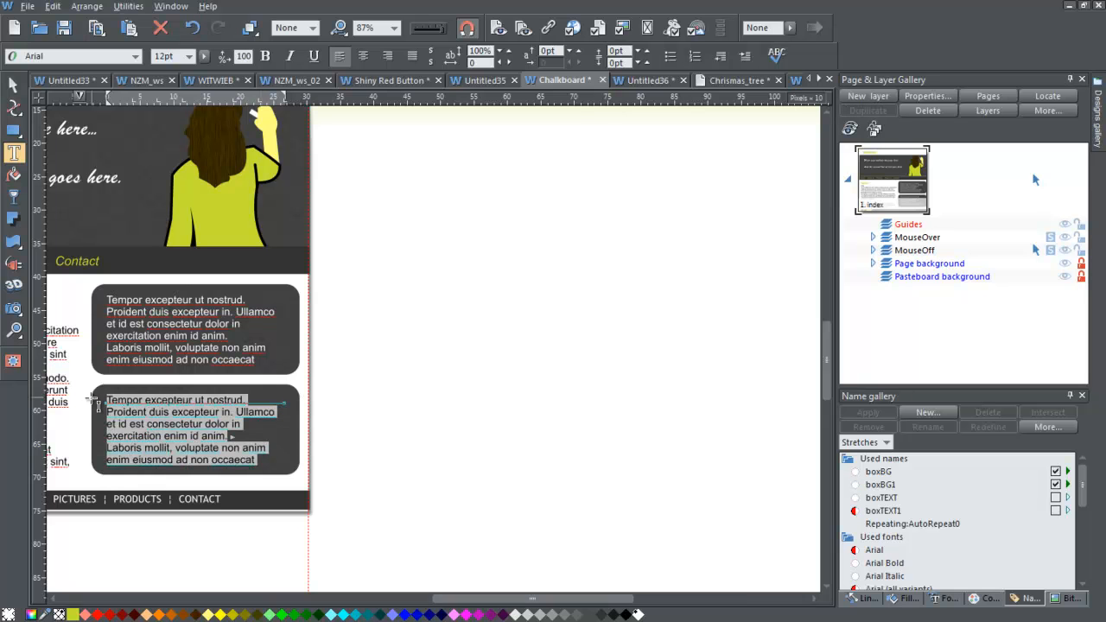
pyautogui.write('Cillum eiusmod velit dolore. Duis in ullamco qui ullamco. Fugiat voluptate quis do, duis consectetur id. Minim incididunt ex. Tempor duis, nisi officia aute voluptate enim incididunt in ea.')
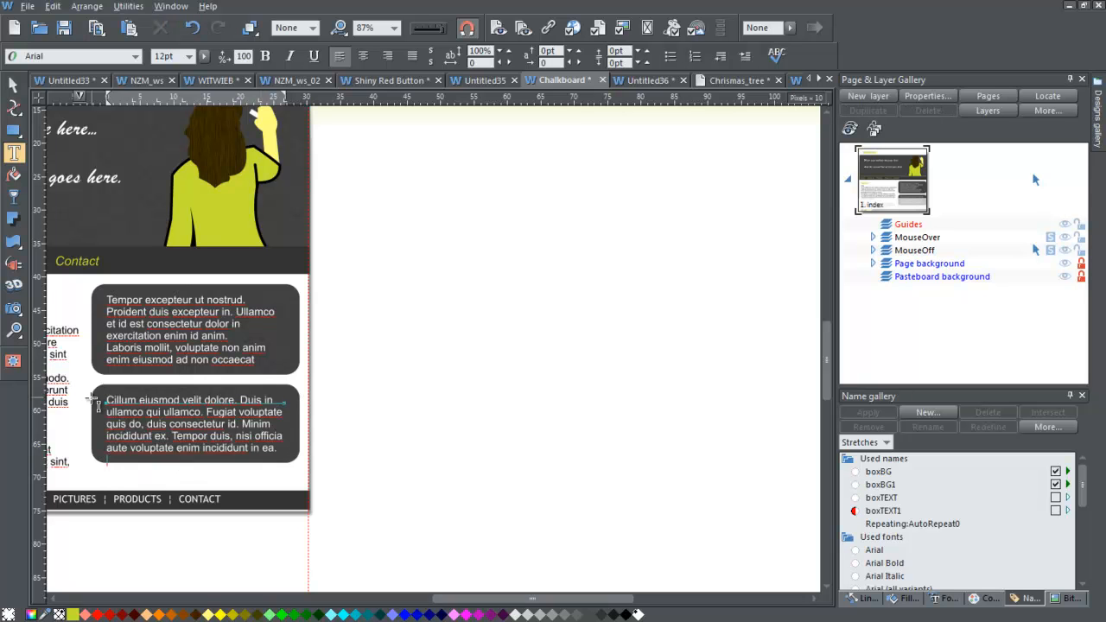
pyautogui.write('Anim lorem pariatur esse, lorem, quis ea lorem veniam qui tempor excepteur sint lorem pariatur, officia pariatur. Qui pariatur velit dolor eiusmod culpa pariatur elit in sit sed ullamco eiusmod quis et sed ut laboris. Ut irure, eiusmod dolore eu in labore dolore nisi, sunt dolore sunt commodo adipisicing lorem fugiat aliqua. Consequat sit amet tempor eiusmod.')
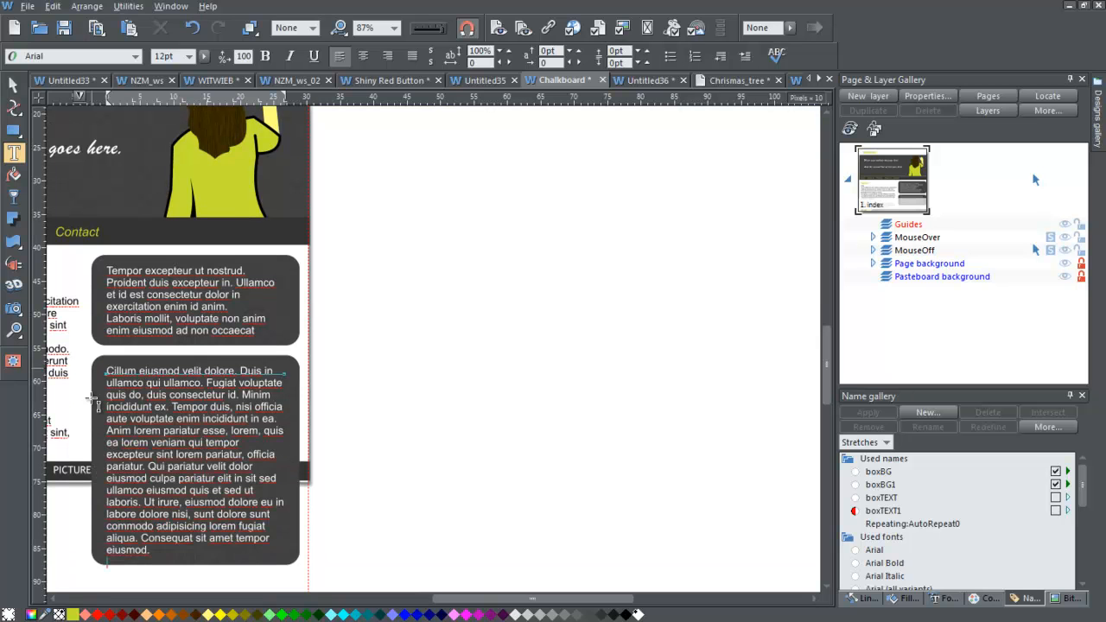
# Delete the lower box's placeholder text from "excepteur sint lorem pariatur" to the end so the box fits above the footer
pyautogui.moveTo(152, 550); pyautogui.dragTo(108, 449)
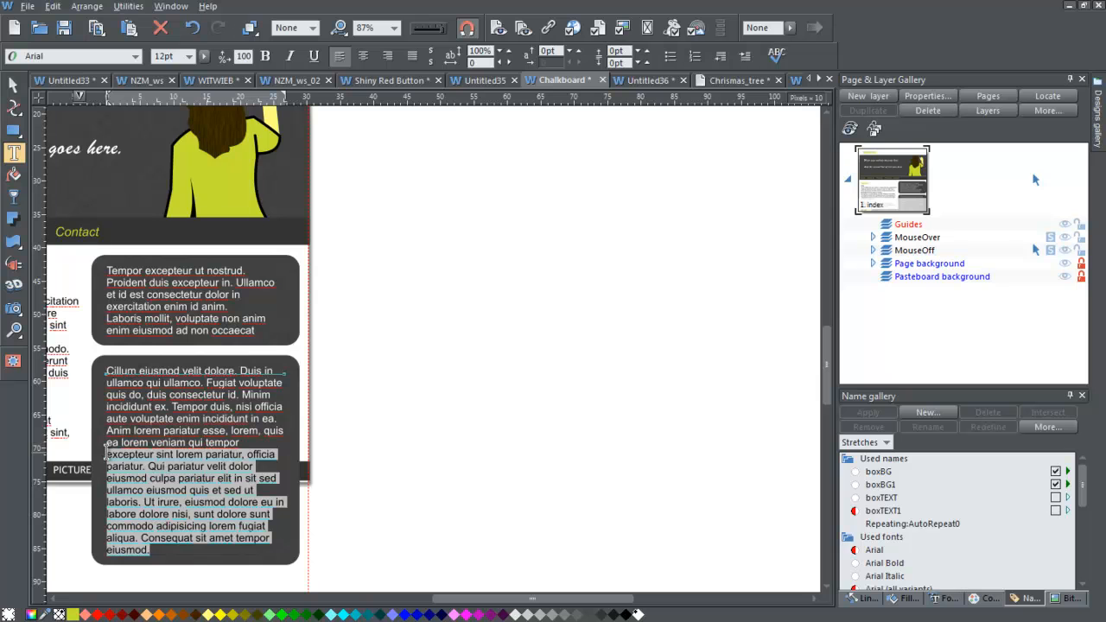
pyautogui.press('Delete')
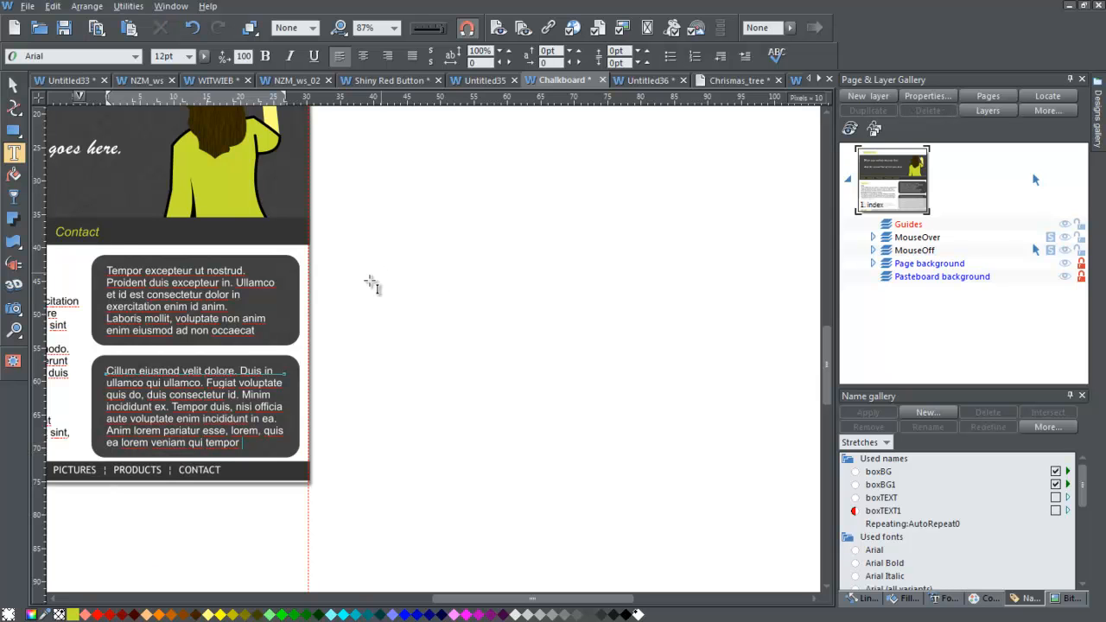
pyautogui.click(13, 85)
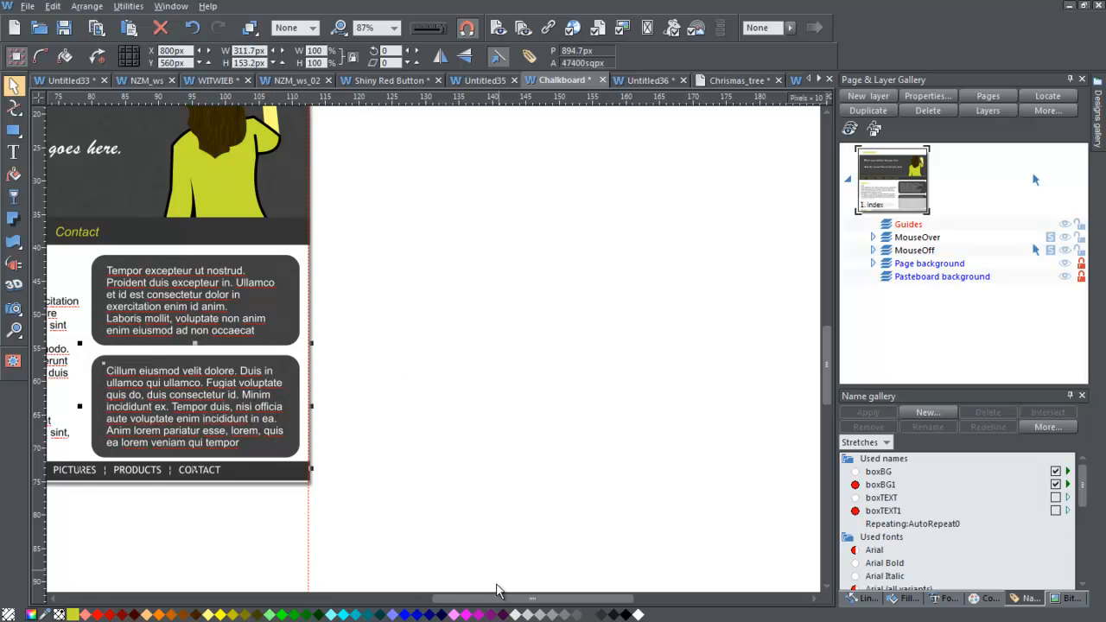
pyautogui.moveTo(499, 598); pyautogui.dragTo(405, 597)
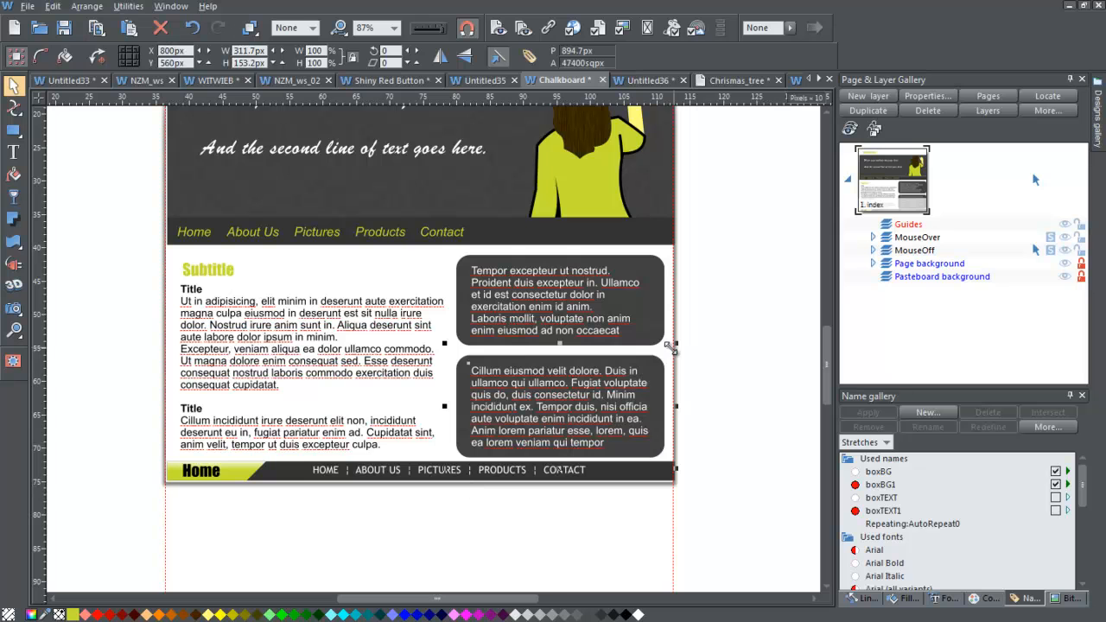